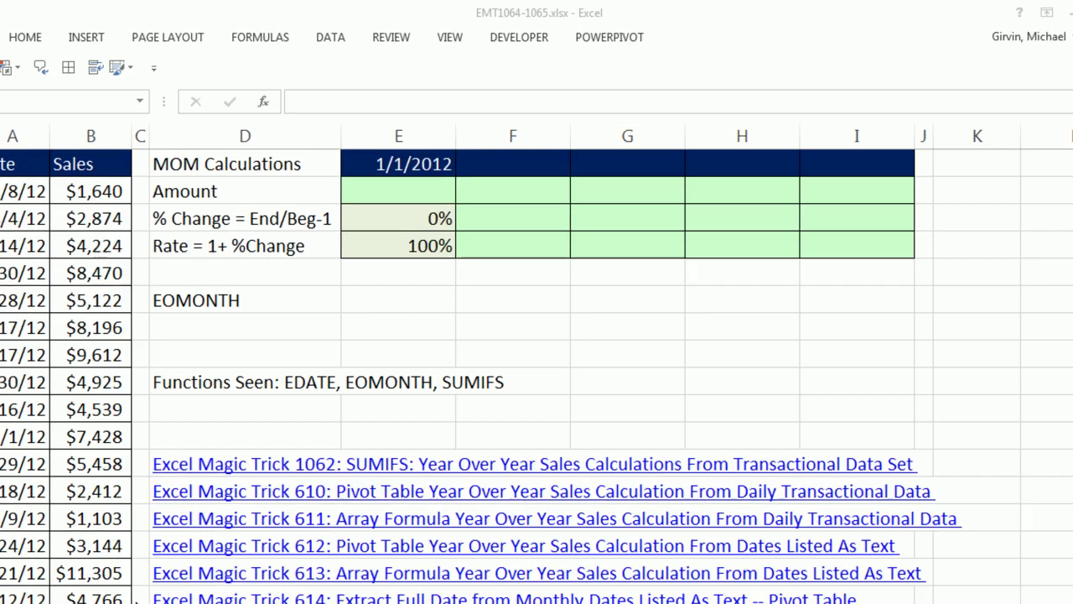
- Examine the month-over-month table's empty Amount and % Change cells and the start date in E1
key(Right)
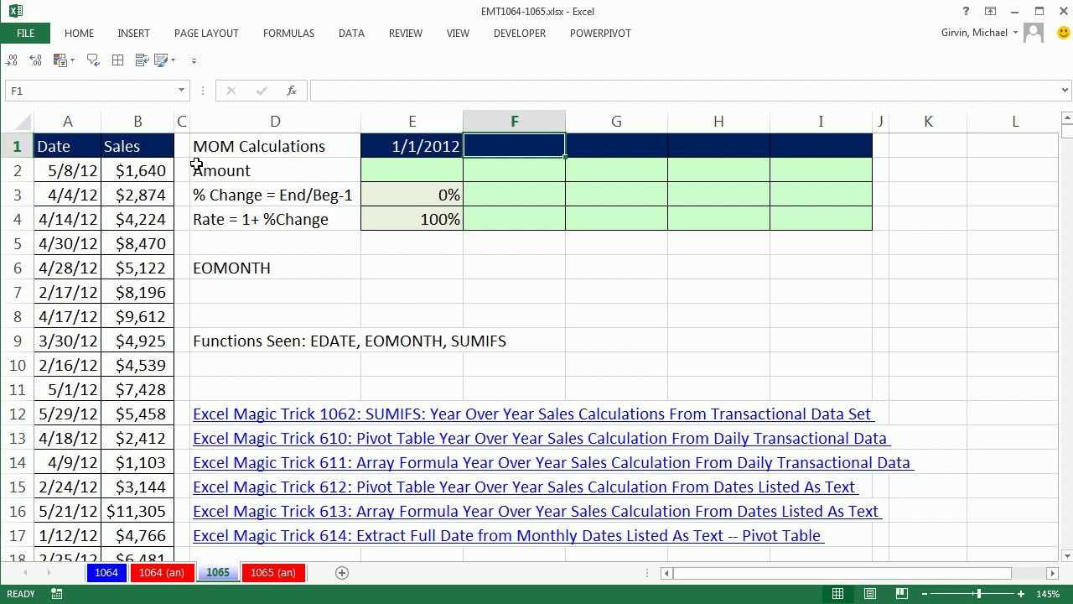
click(409, 167)
click(503, 170)
click(621, 170)
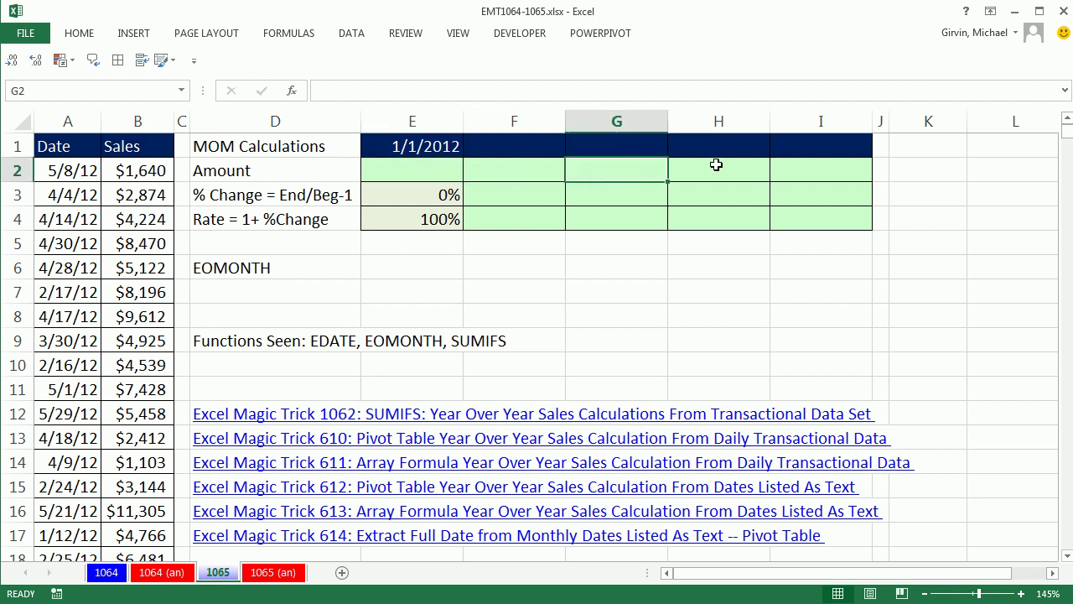
click(729, 168)
click(797, 167)
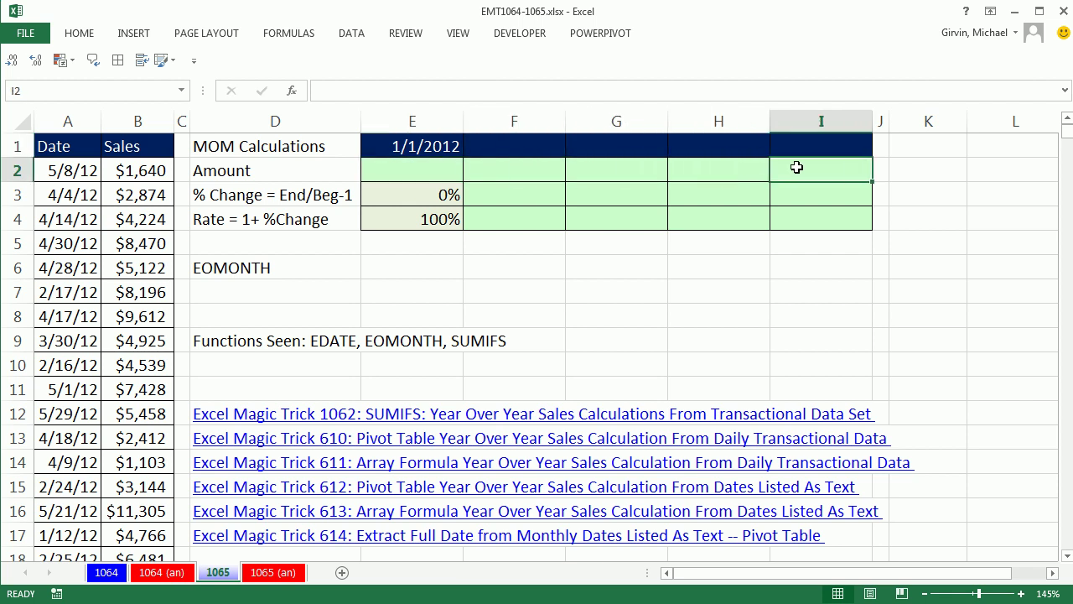
click(514, 193)
click(603, 193)
click(698, 193)
click(791, 191)
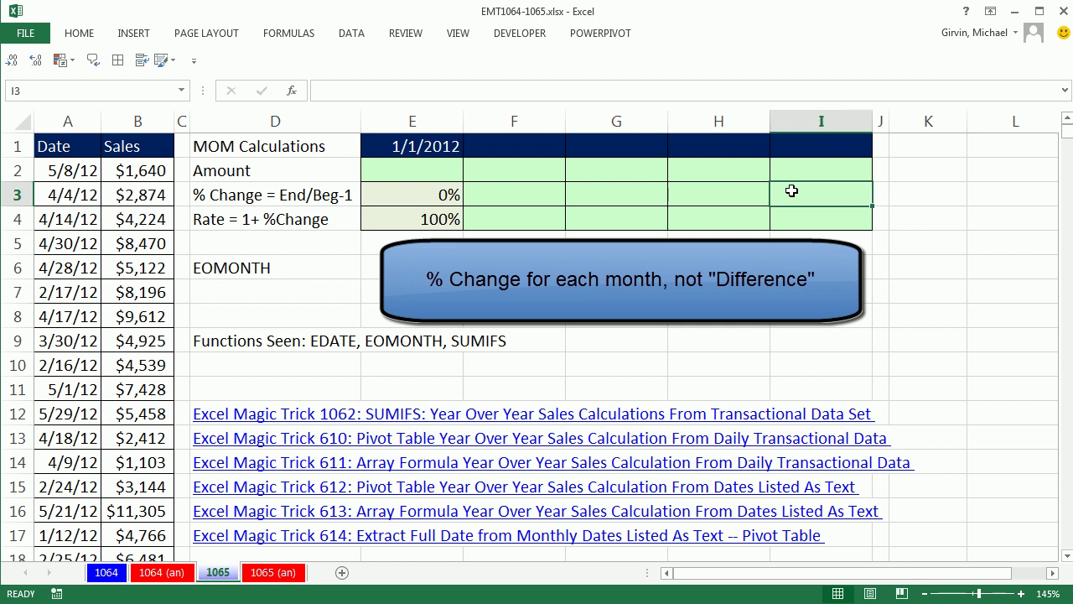
click(432, 147)
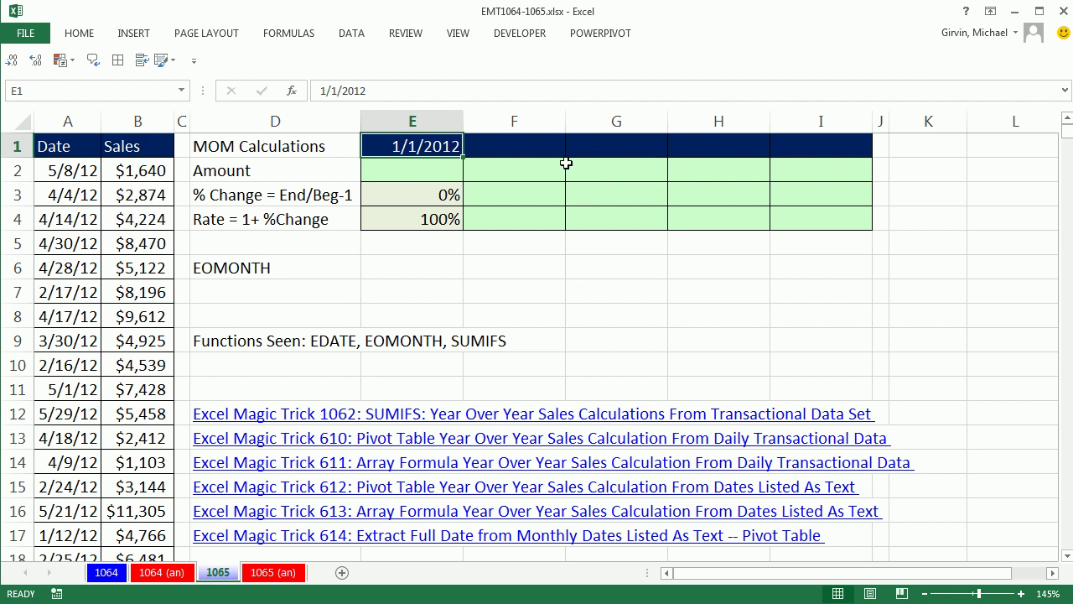
click(425, 173)
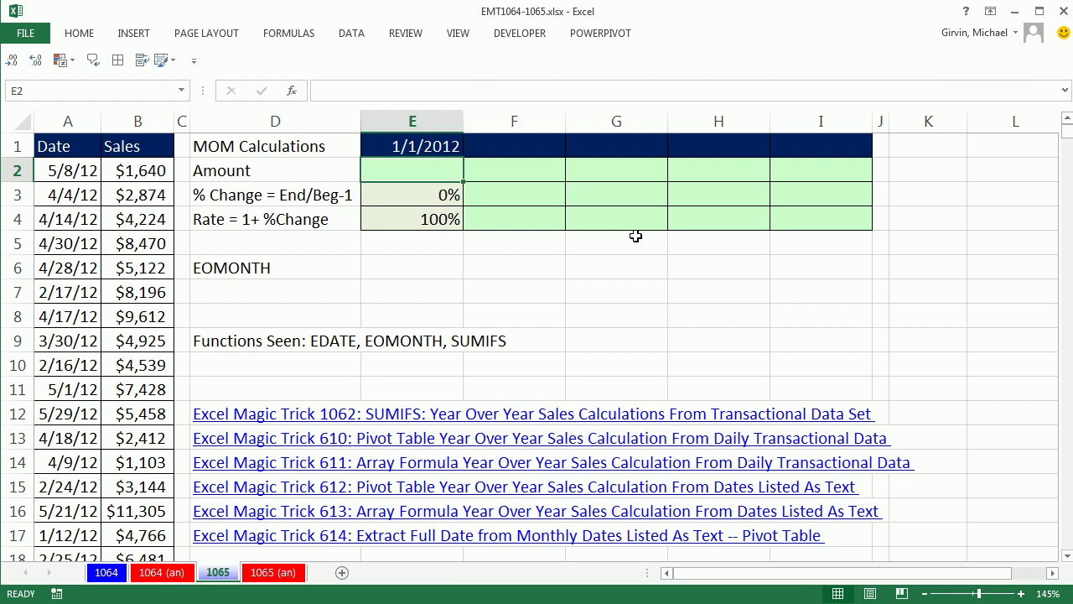
double_click(440, 149)
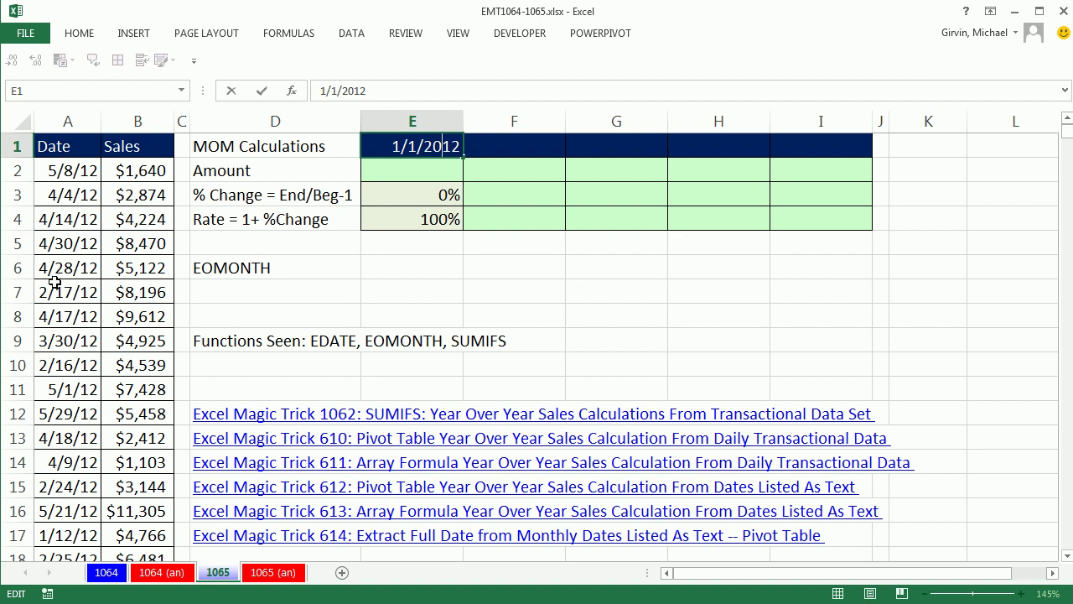
key(Escape)
click(522, 144)
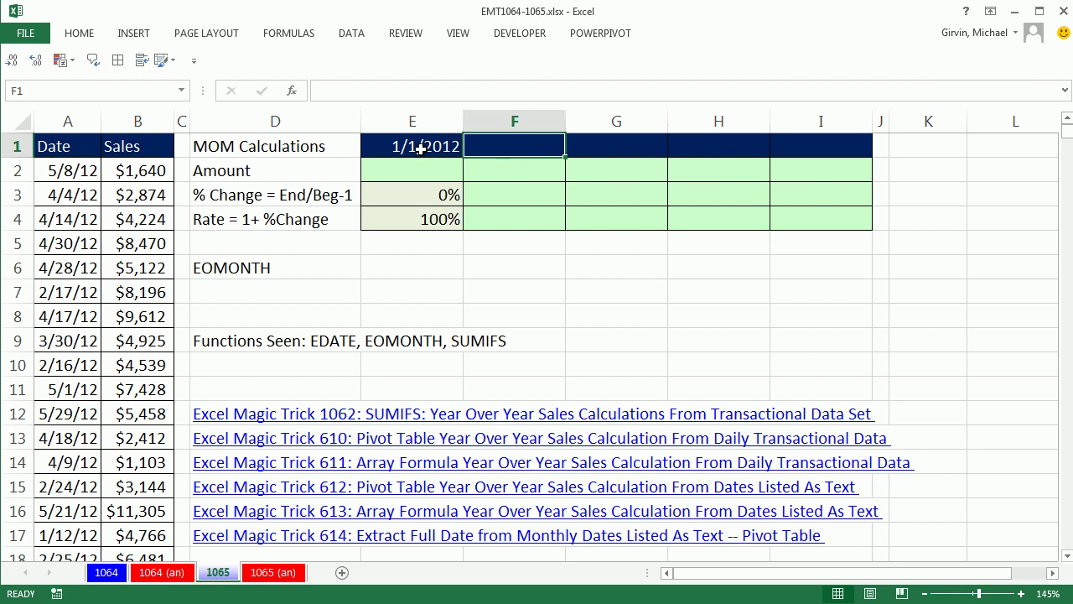
- Autofill the date in E1 across to I1 in monthly increments, and clear the filled dates from F1:I1
click(453, 148)
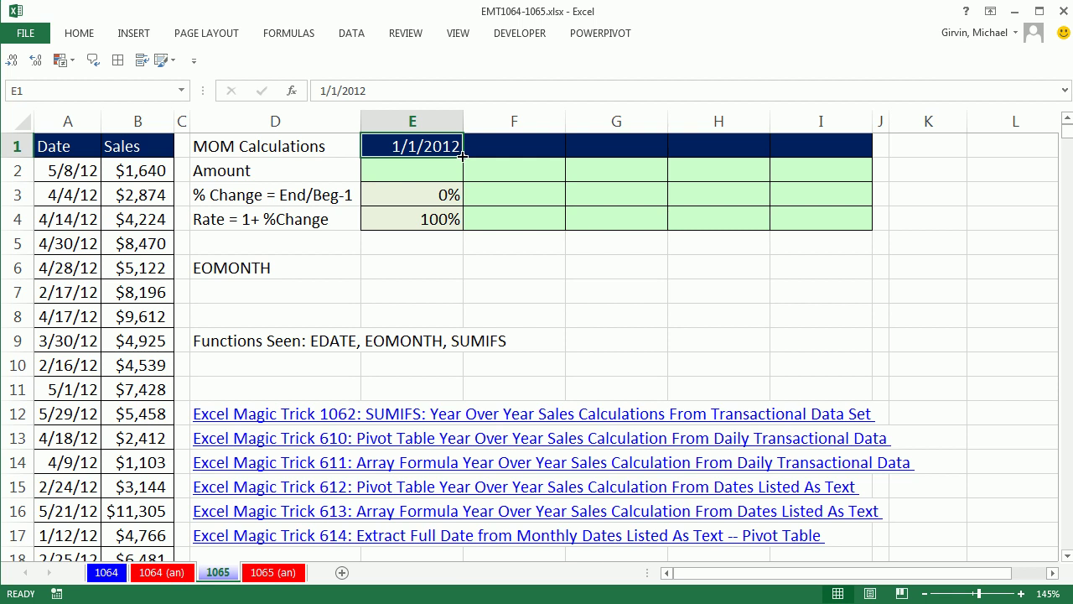
drag(462, 156, 876, 164)
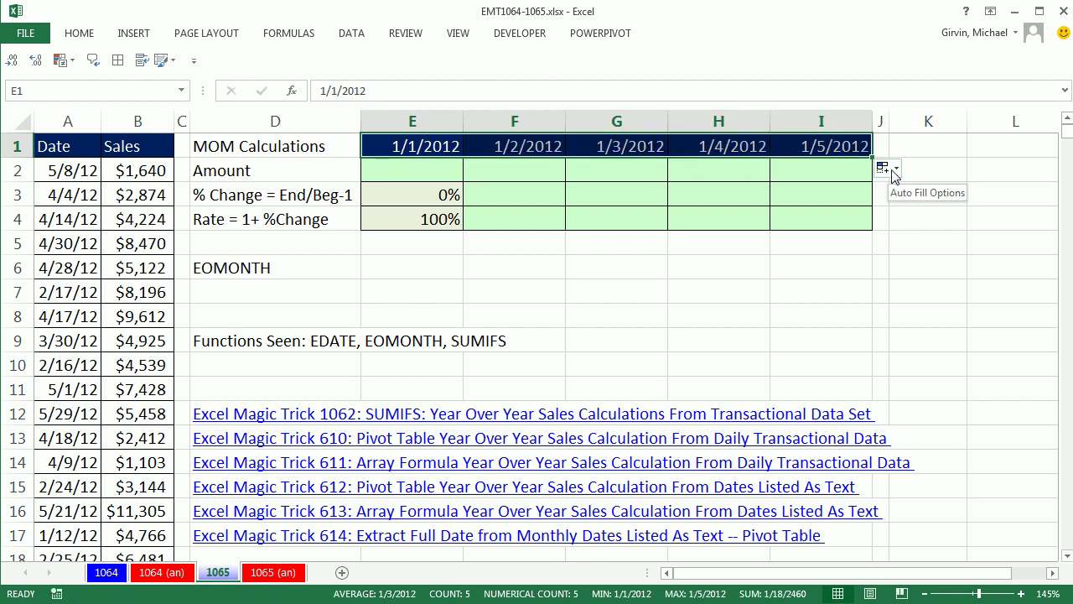
click(895, 171)
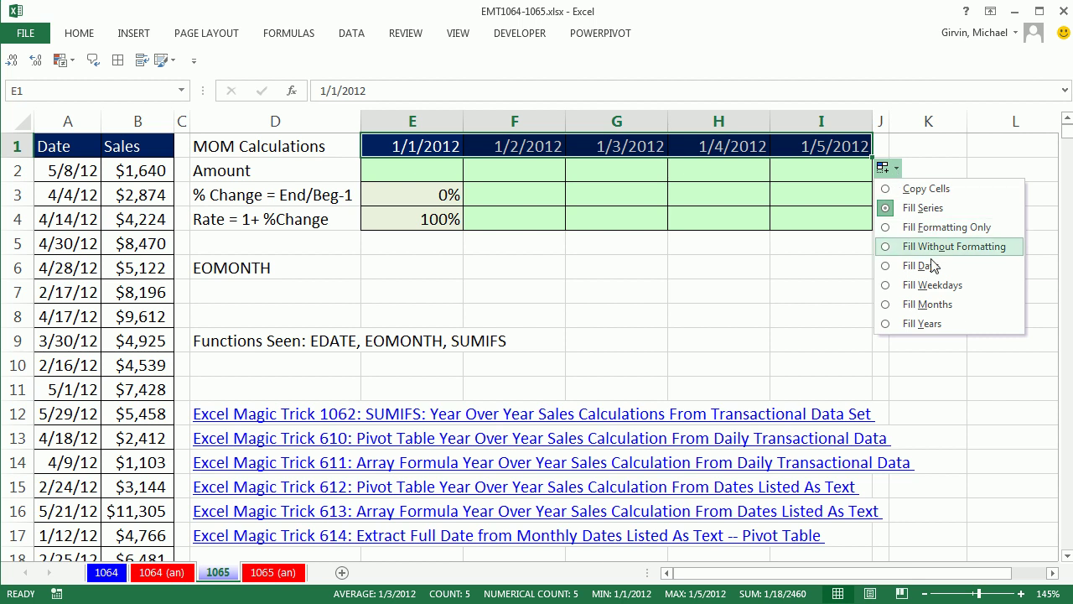
click(939, 307)
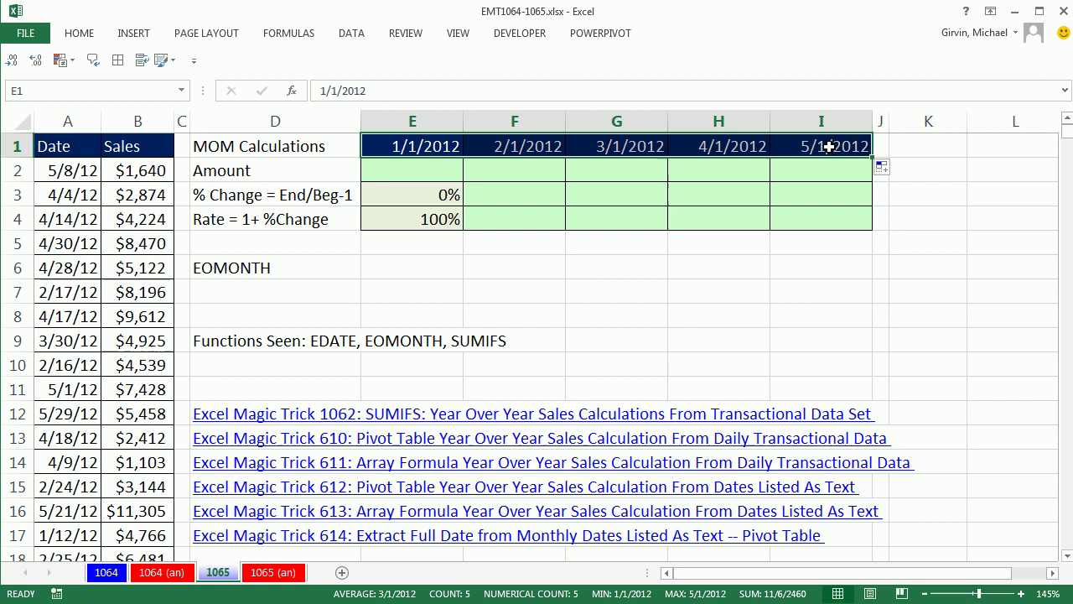
drag(520, 145, 814, 143)
key(Delete)
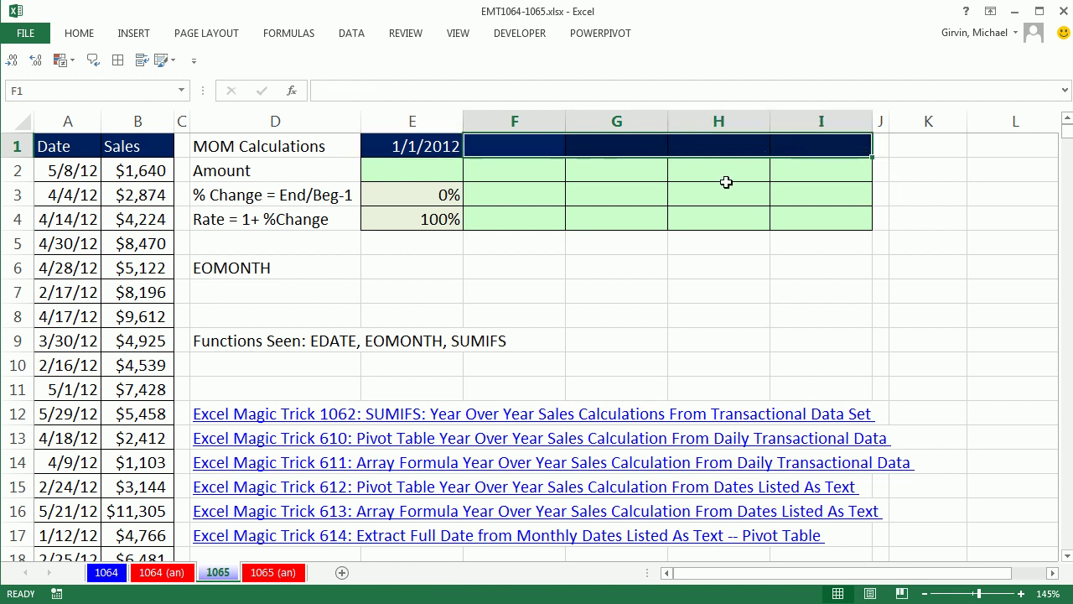
- Enter the formula =EDATE(E1,1) in F1 to produce the date one month after E1
click(506, 148)
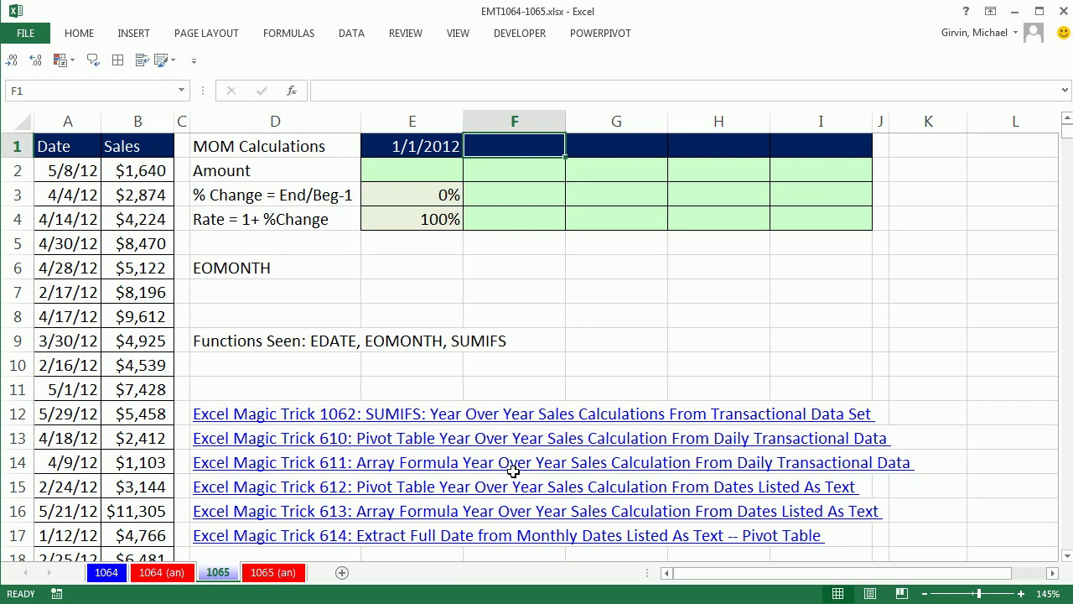
text(=ed)
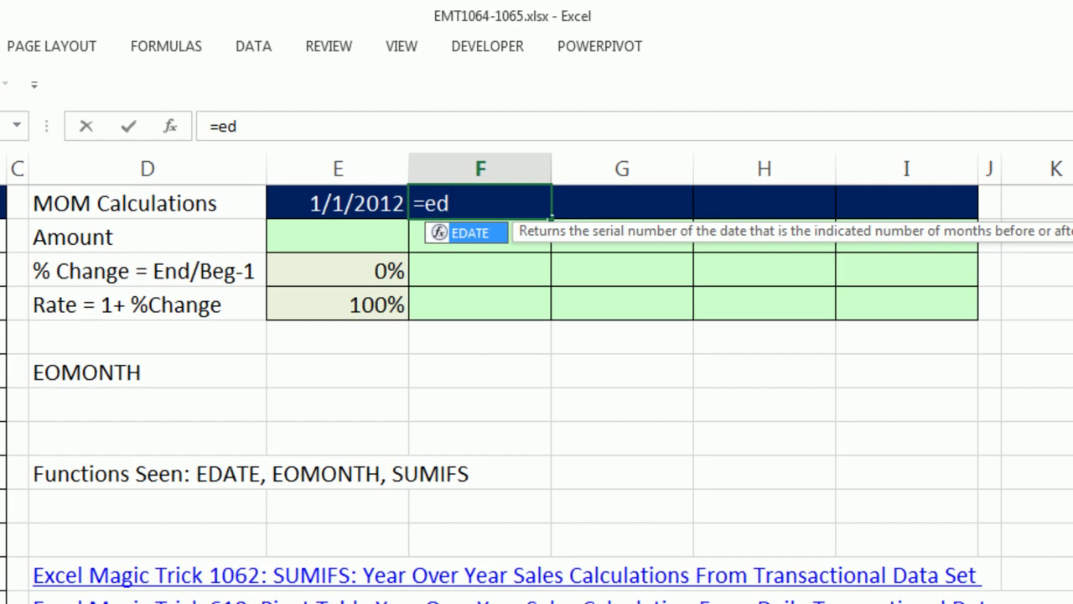
key(Tab)
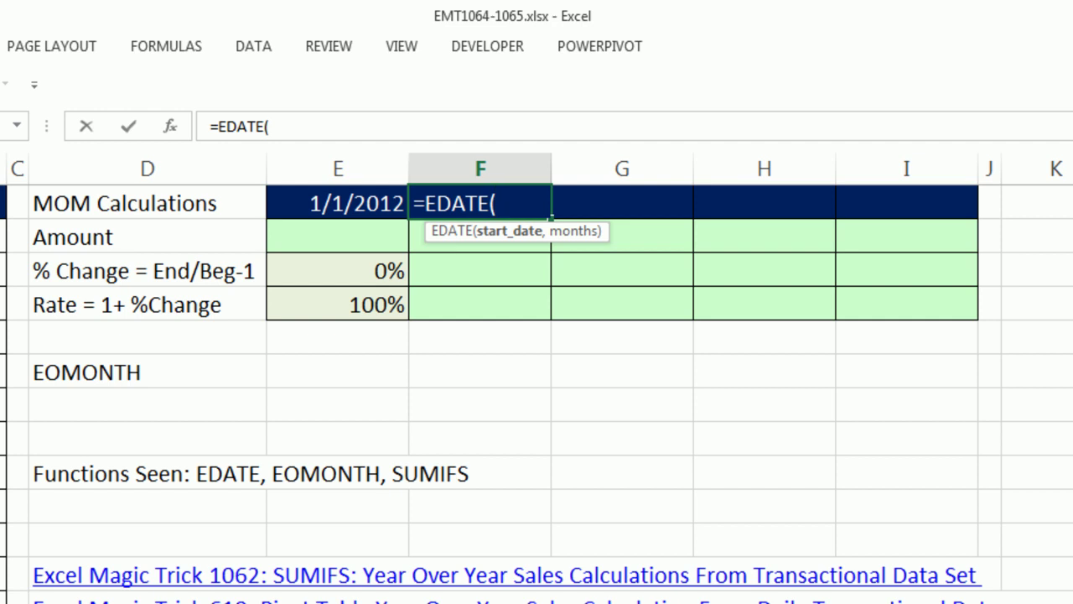
key(Left)
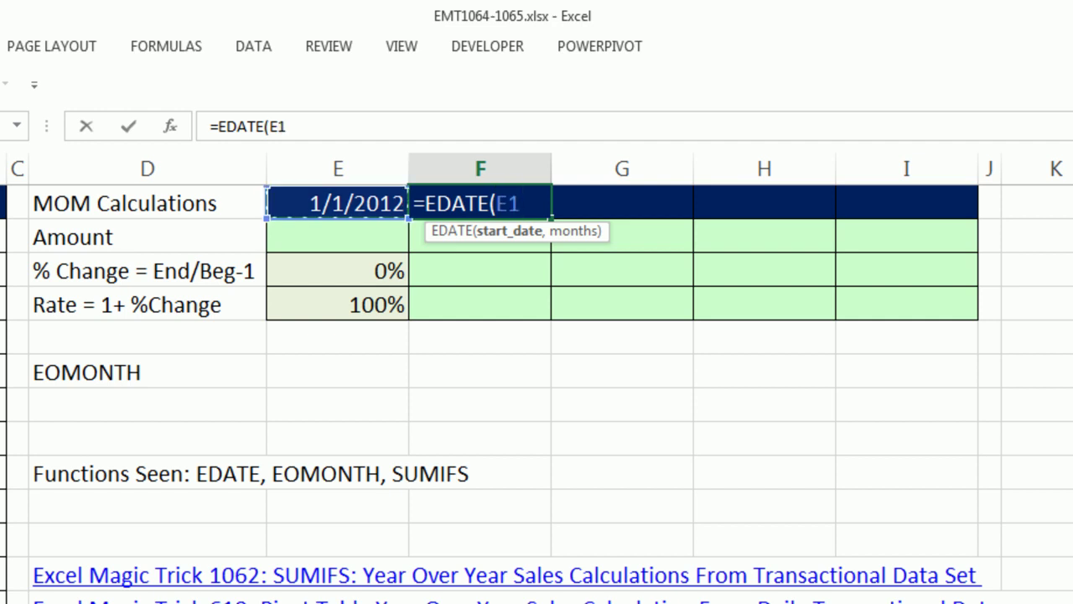
text(,)
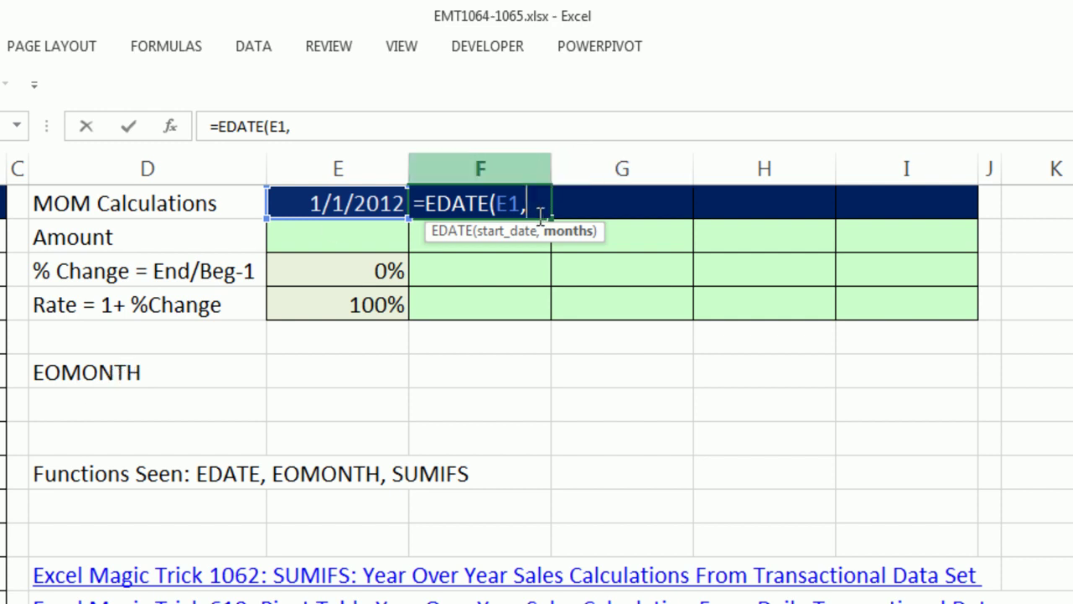
text(1)
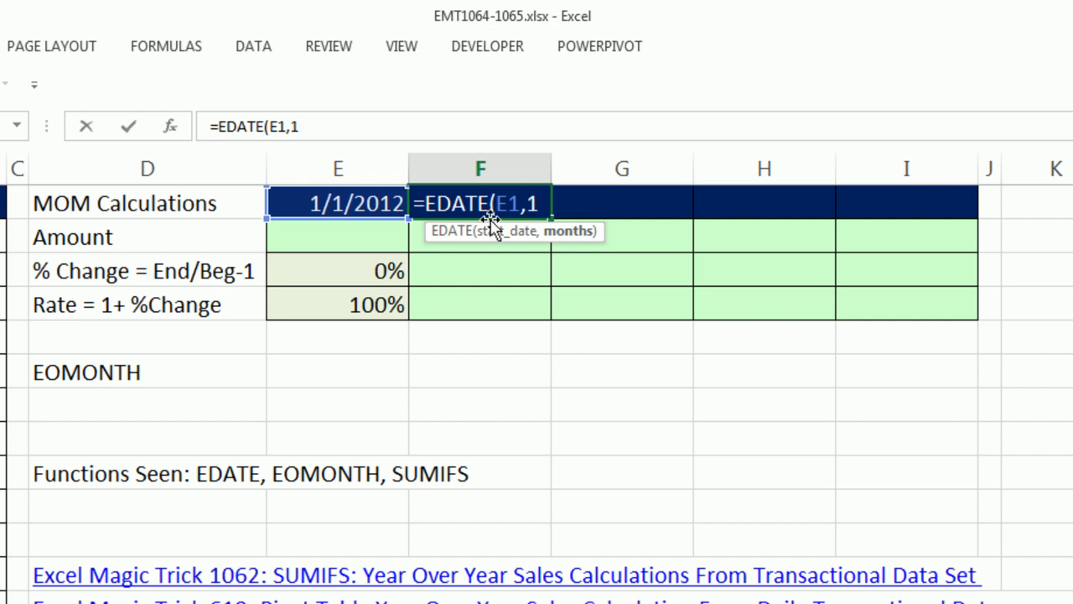
text())
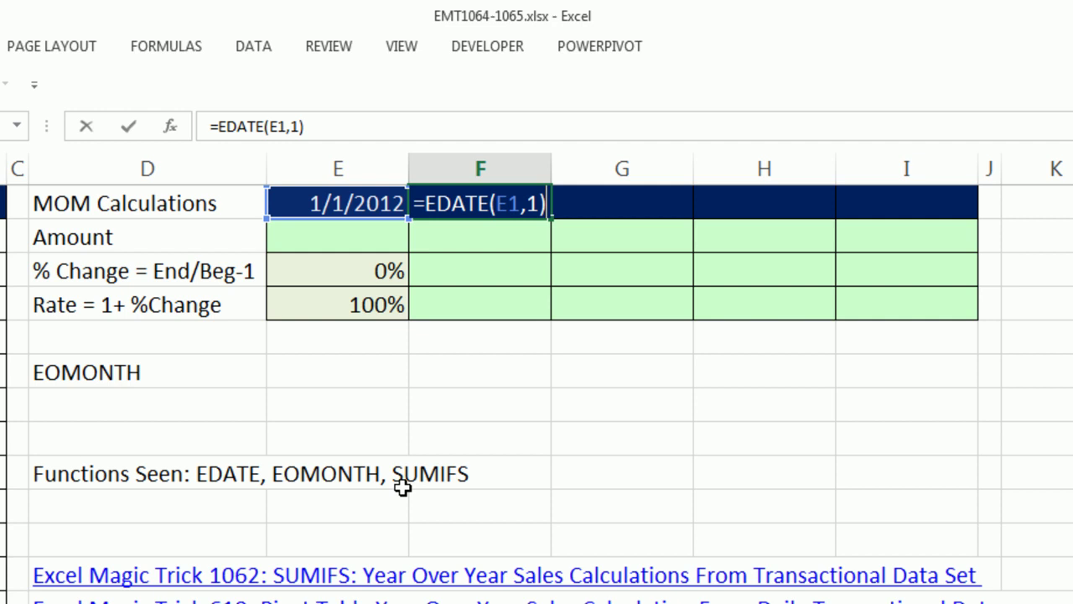
key(ctrl+Return)
- Copy the EDATE formula from F1 across to I1 and check the cell references in I1
drag(551, 218, 920, 214)
double_click(919, 213)
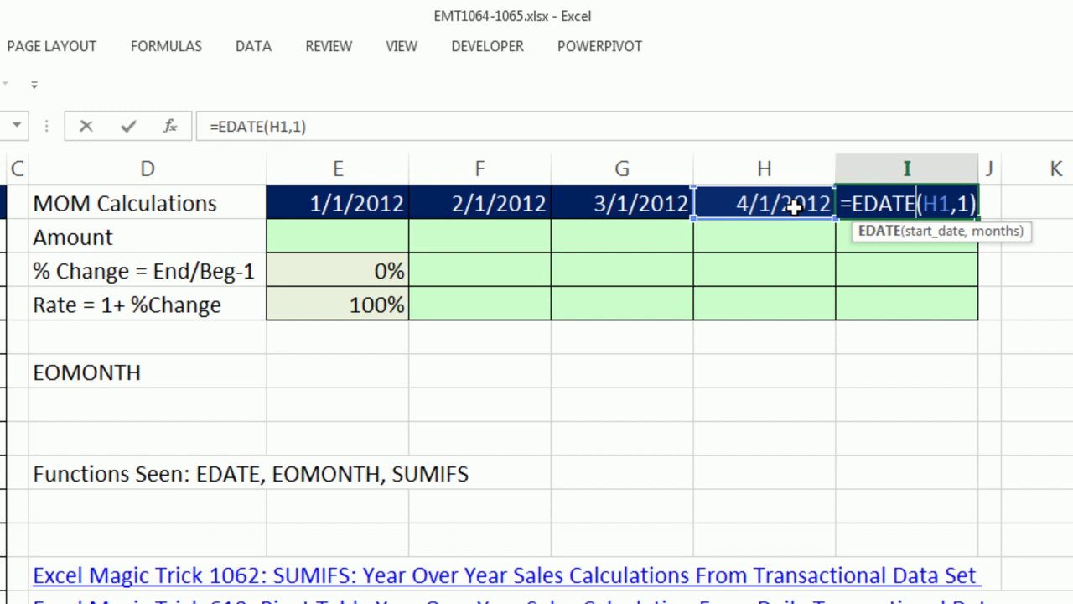
key(Escape)
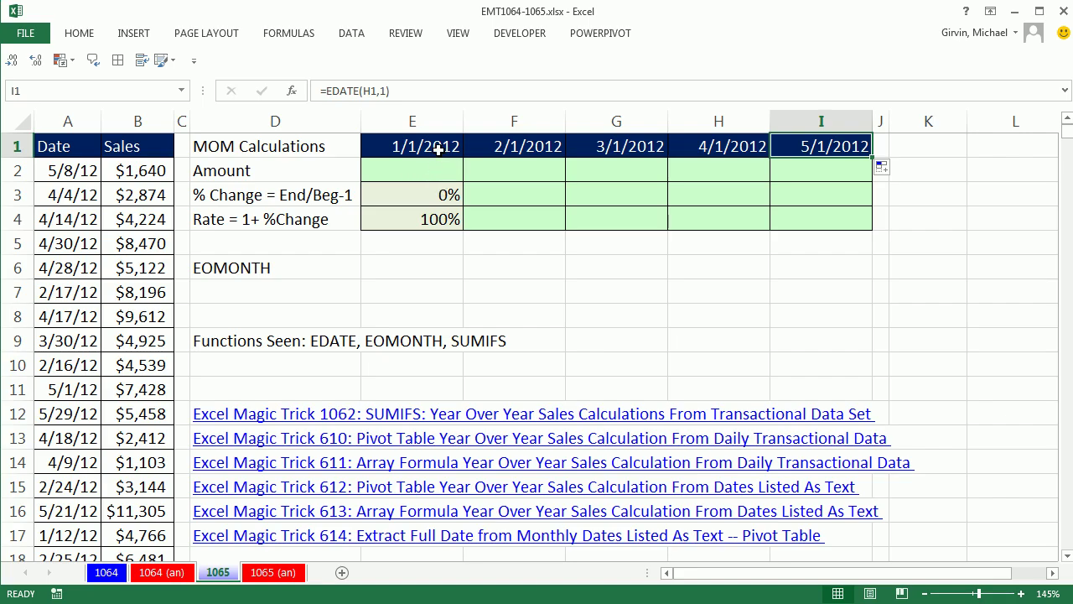
click(437, 148)
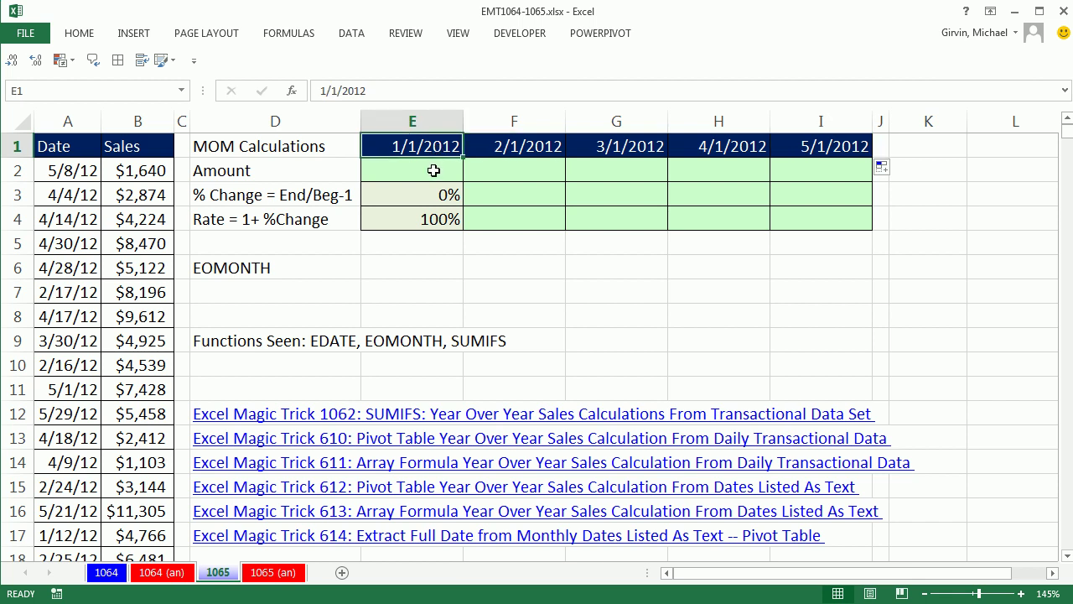
click(434, 170)
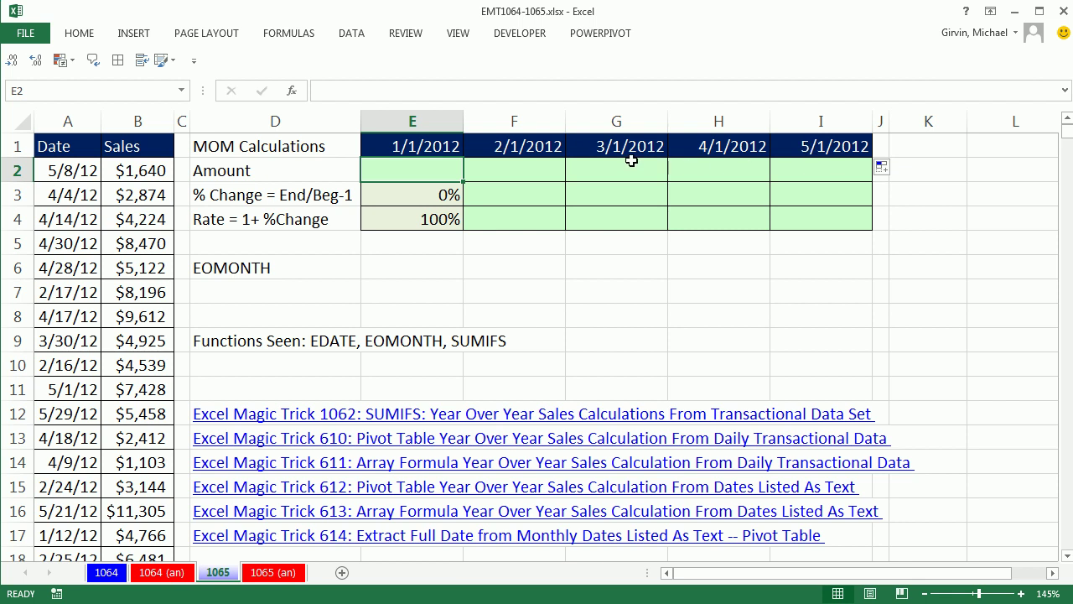
- Format the header dates in E1:I1 with the custom number format mmm
drag(395, 146, 834, 148)
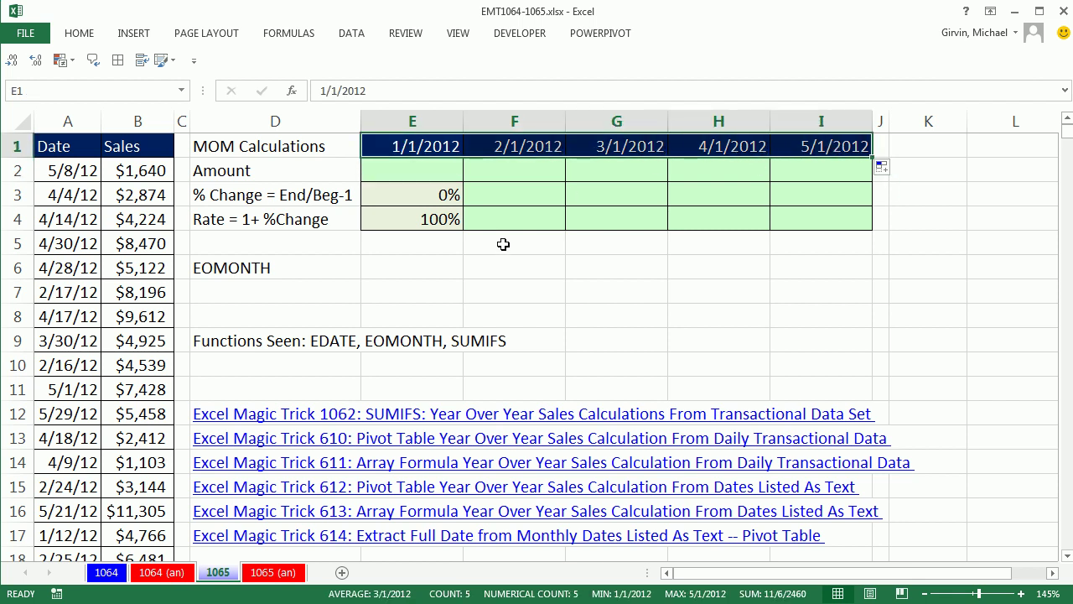
key(ctrl+1)
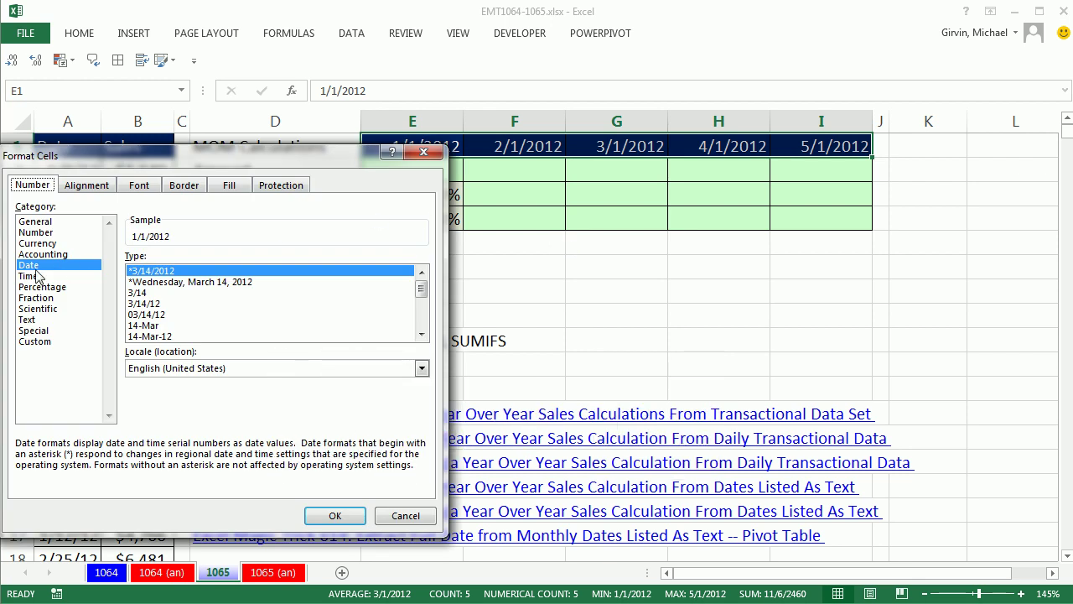
click(37, 342)
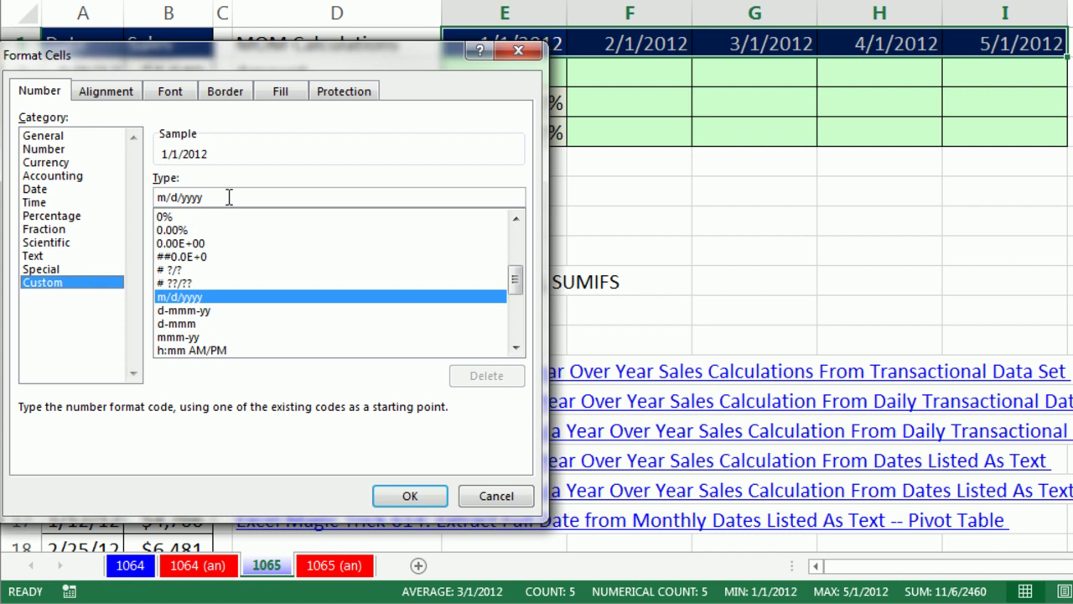
drag(230, 197, 135, 199)
key(Delete)
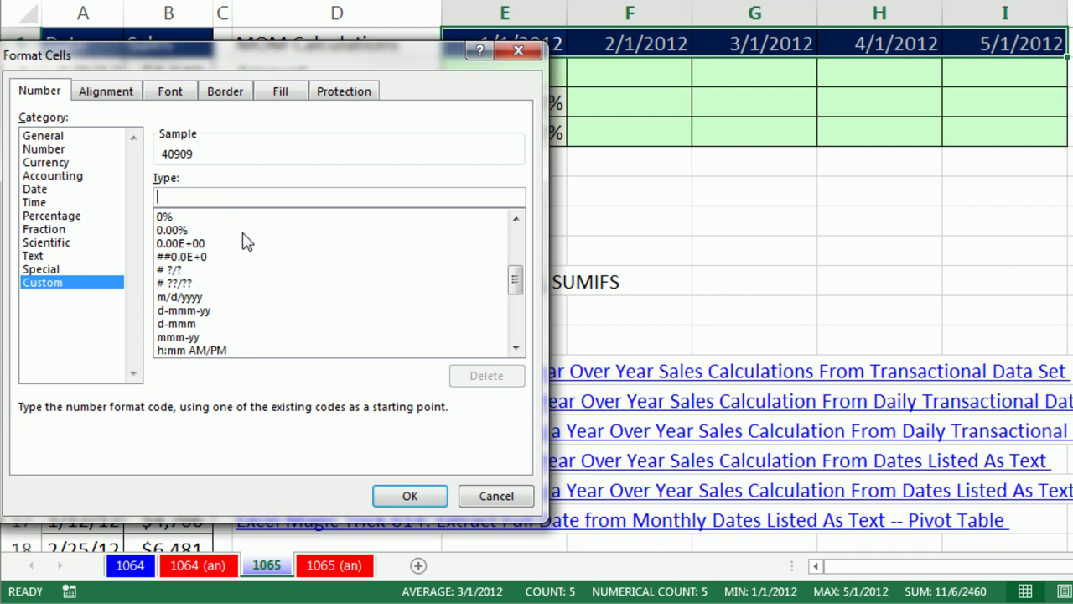
text(mm)
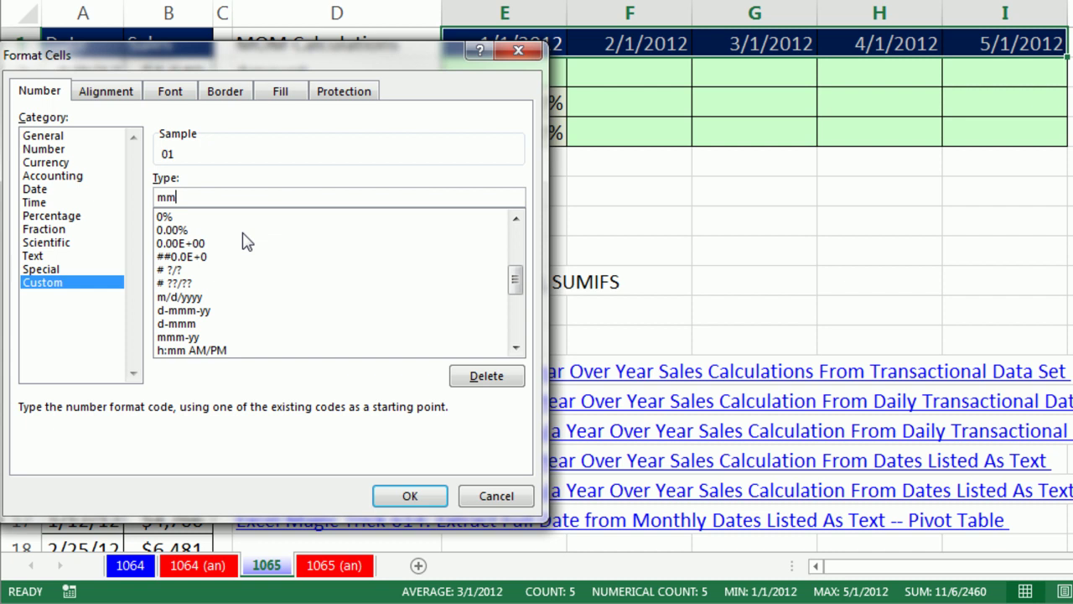
text(mm)
key(BackSpace)
click(419, 495)
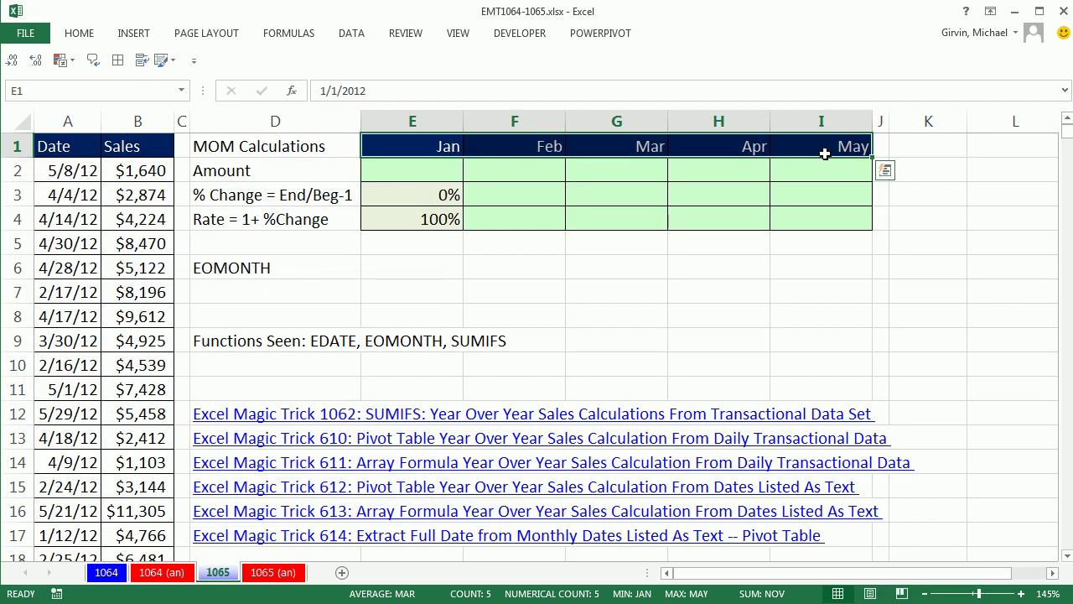
click(437, 174)
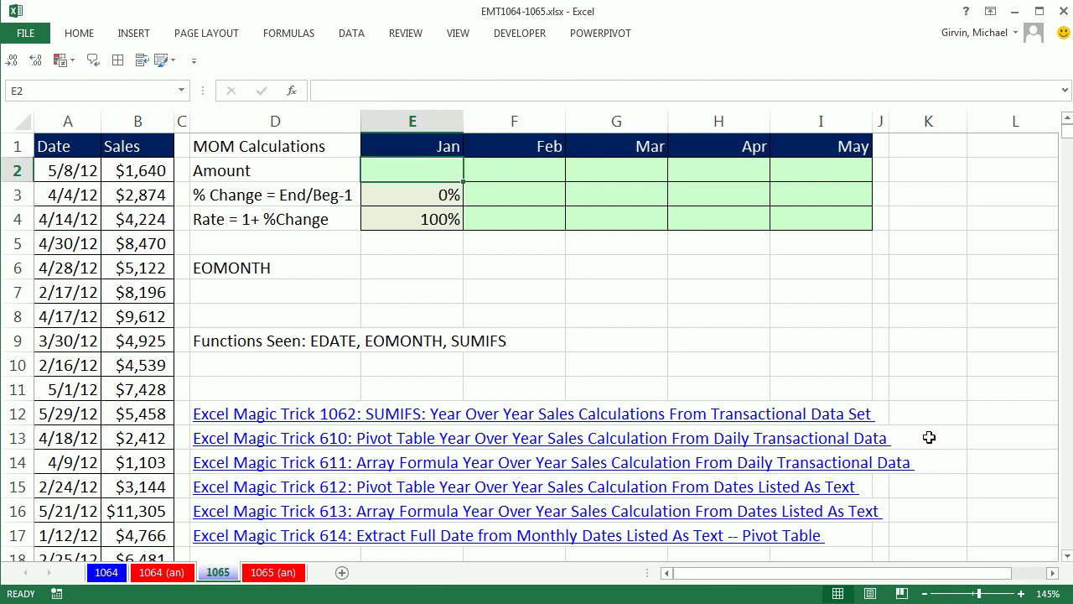
text(=)
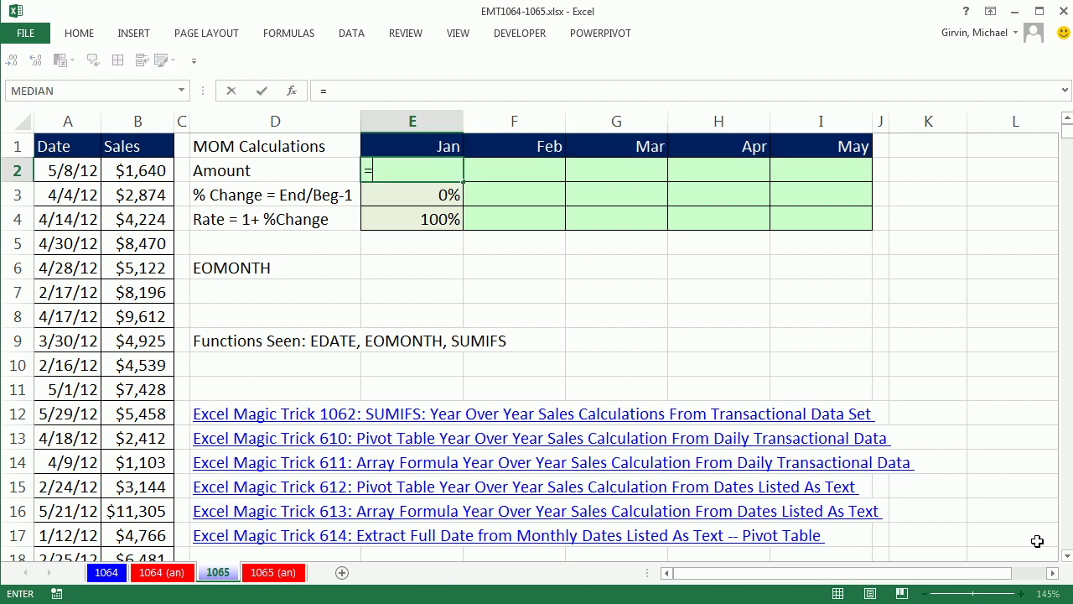
key(Escape)
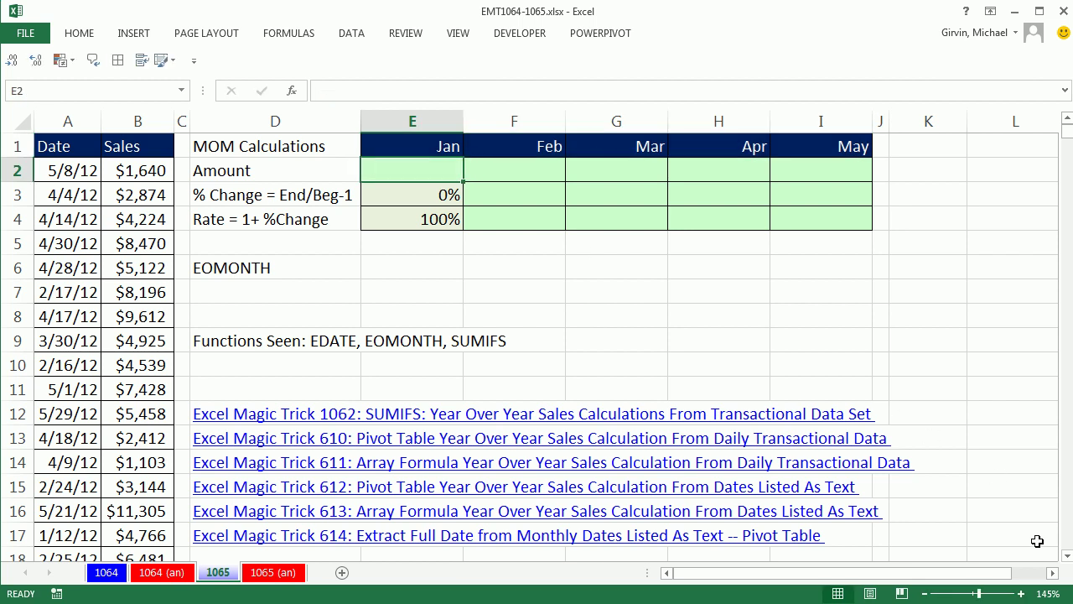
- Start an EOMONTH formula in E6 with E1 as the start date
click(423, 267)
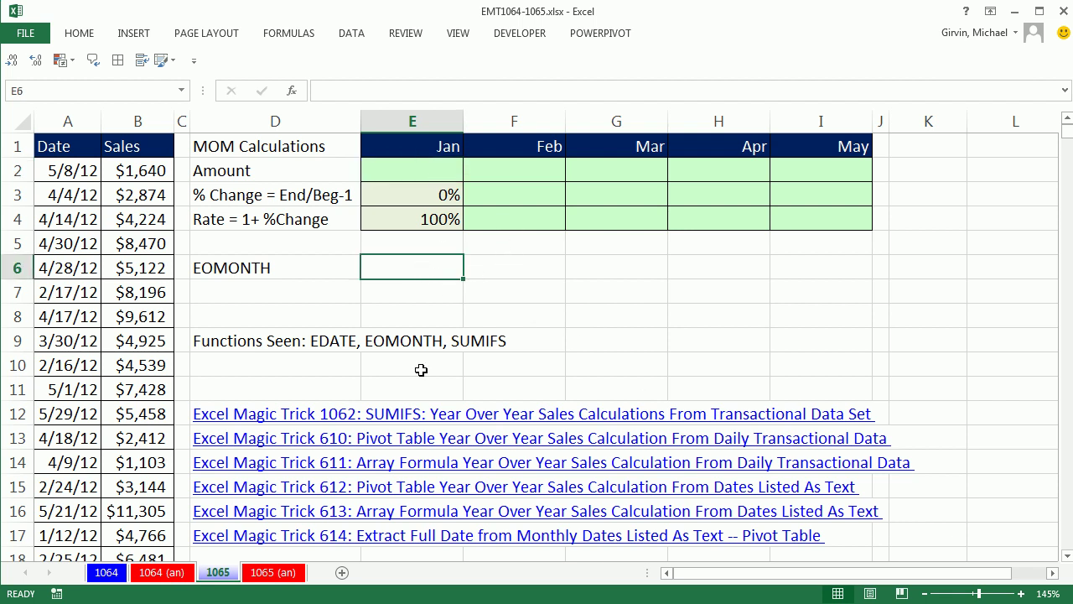
text(=eo)
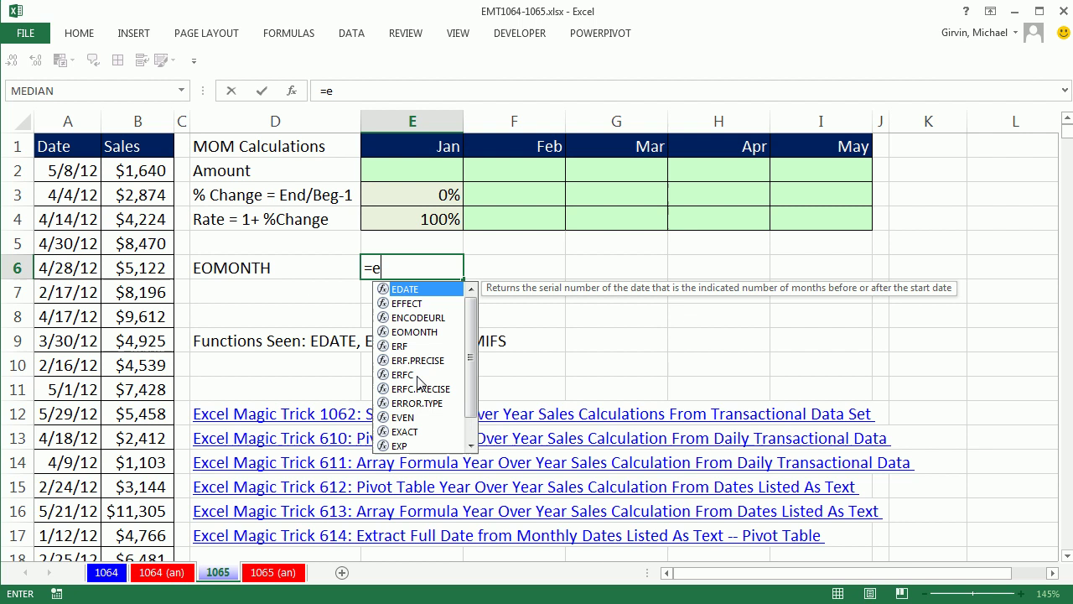
key(Tab)
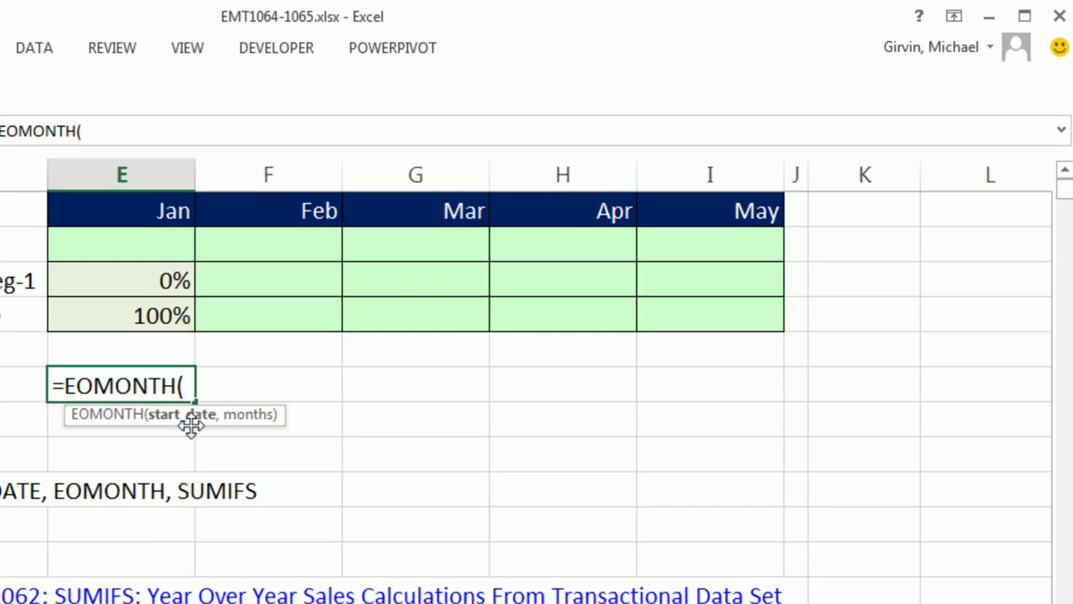
click(149, 209)
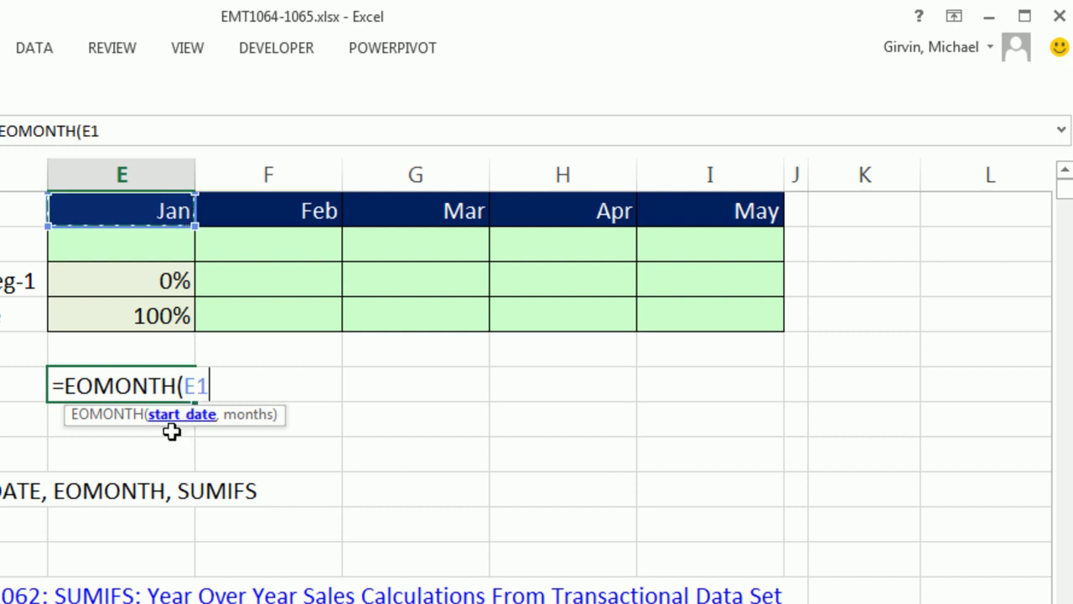
text(,)
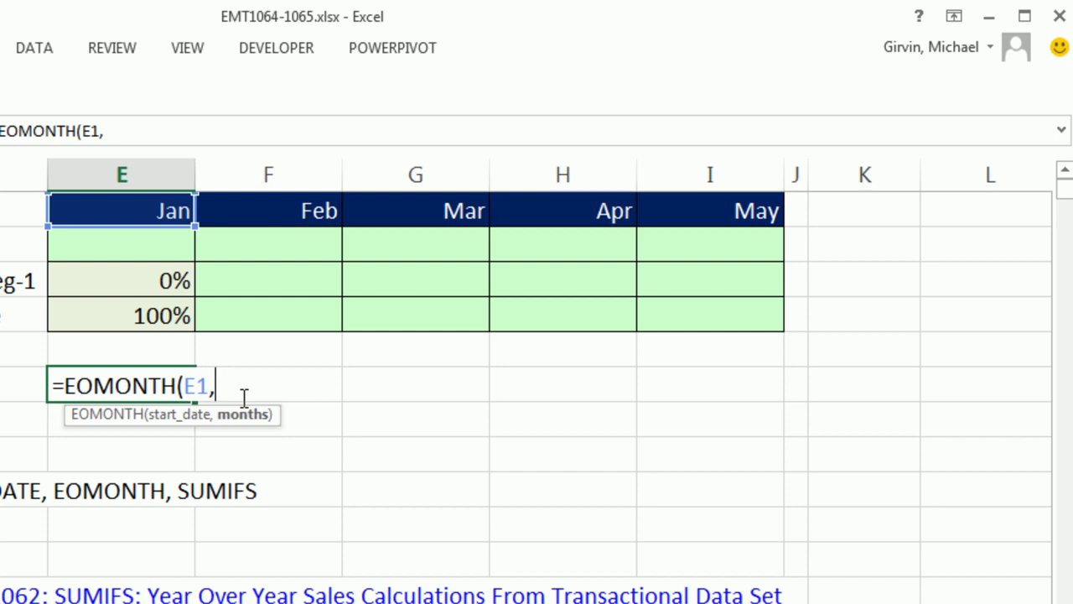
text(0)
key(BackSpace)
text(1)
key(BackSpace)
text(-1)
key(BackSpace)
key(BackSpace)
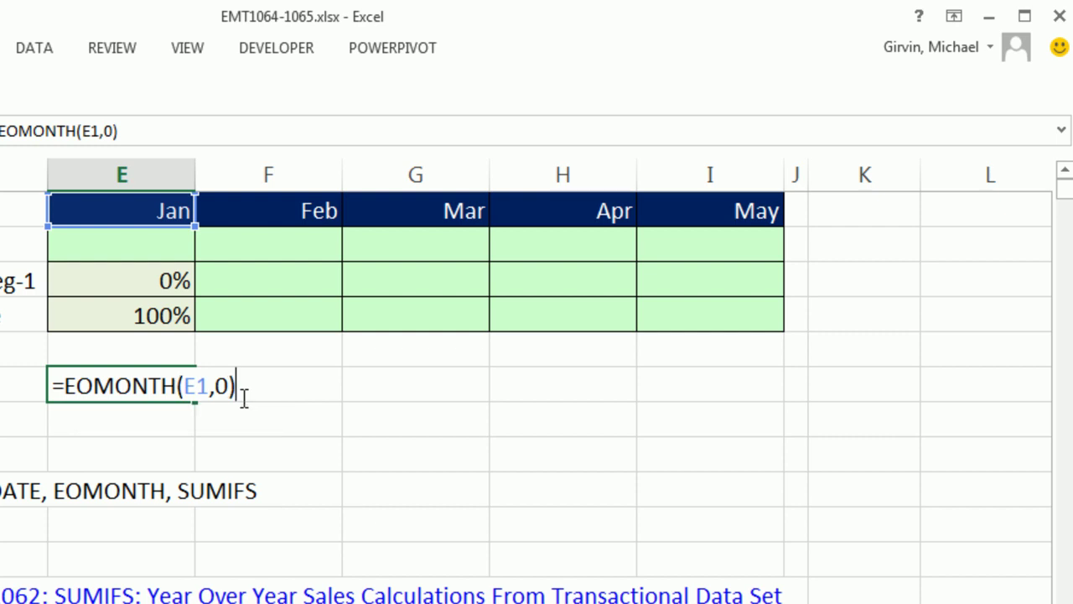
- Complete the E6 formula as =EOMONTH(E1,0) and copy it across to I6
key(ctrl+Return)
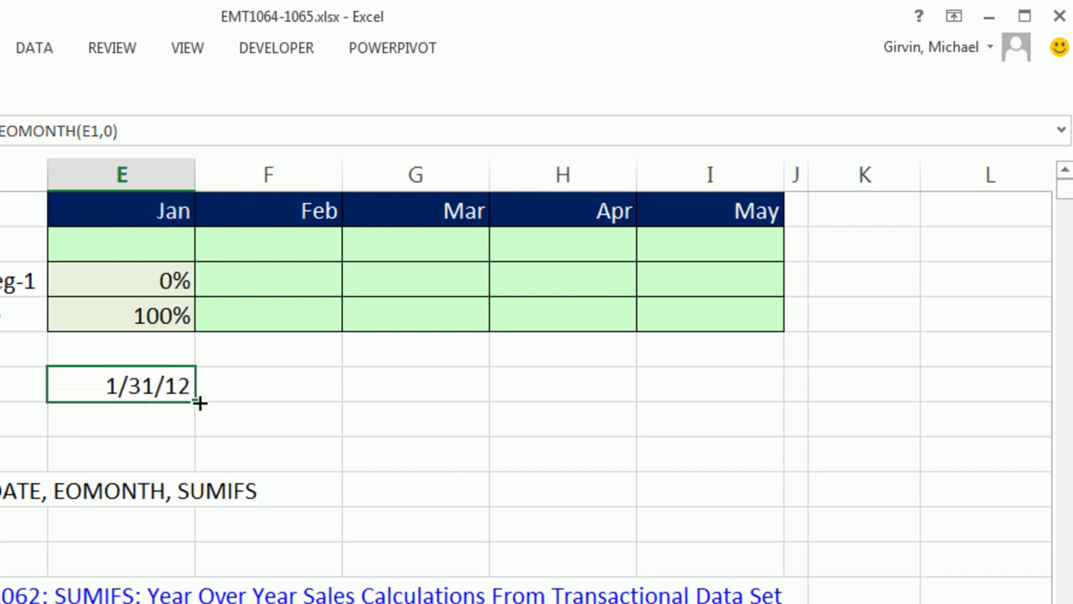
drag(200, 403, 754, 426)
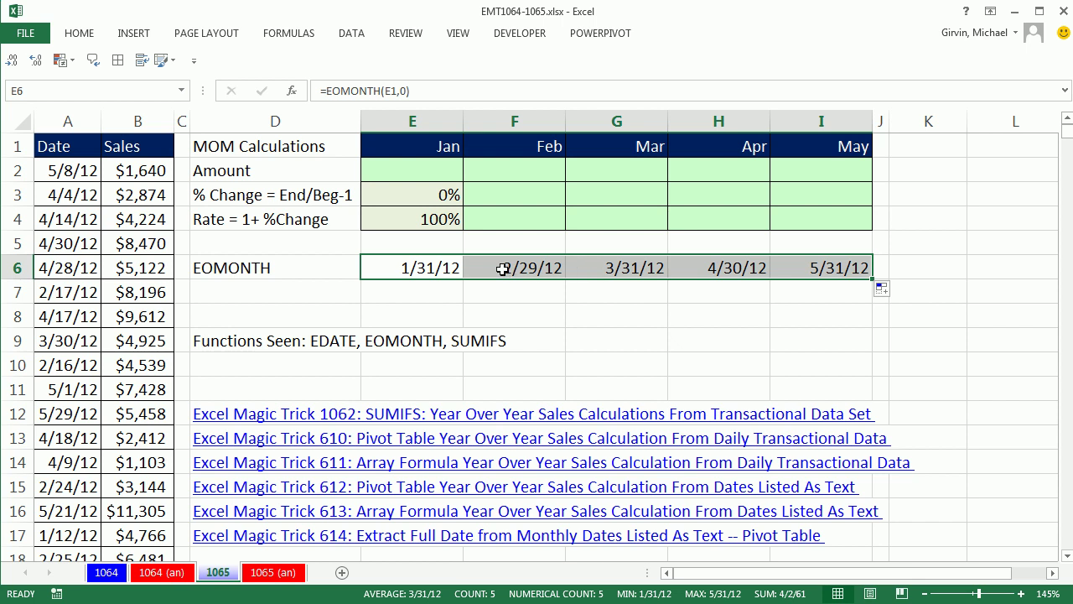
- Start a SUMIFS formula in E2 with the absolute sum range $B$2:$B$5000
click(439, 168)
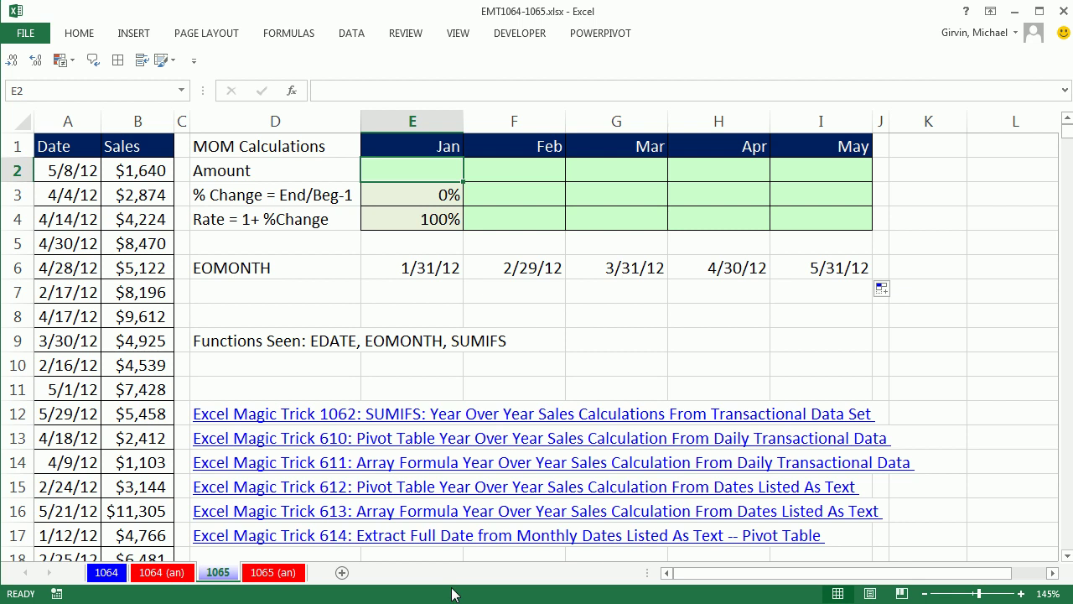
text(=sumifs)
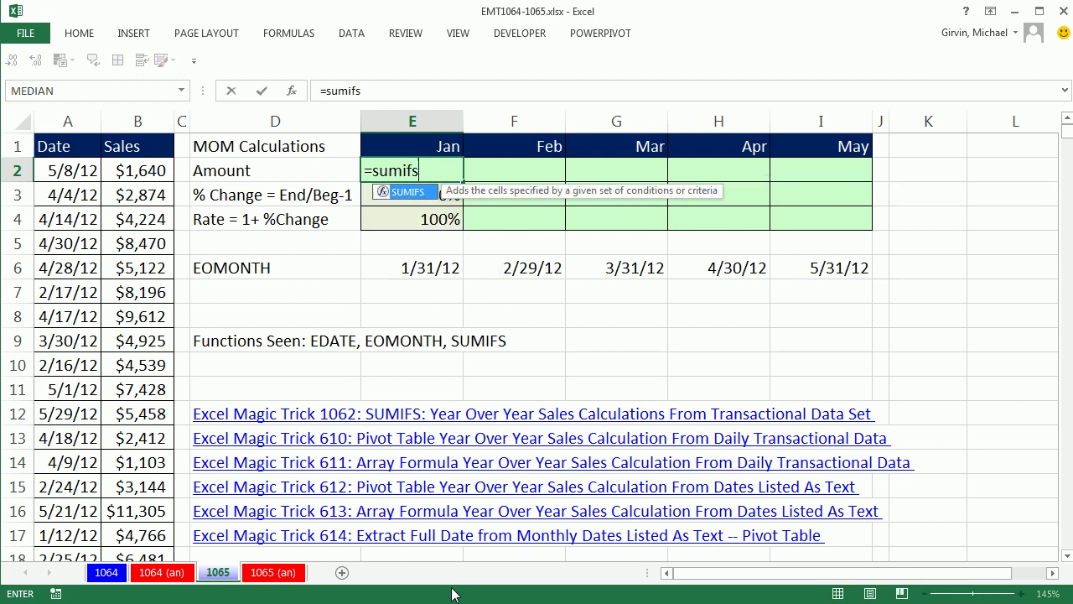
key(Tab)
click(132, 171)
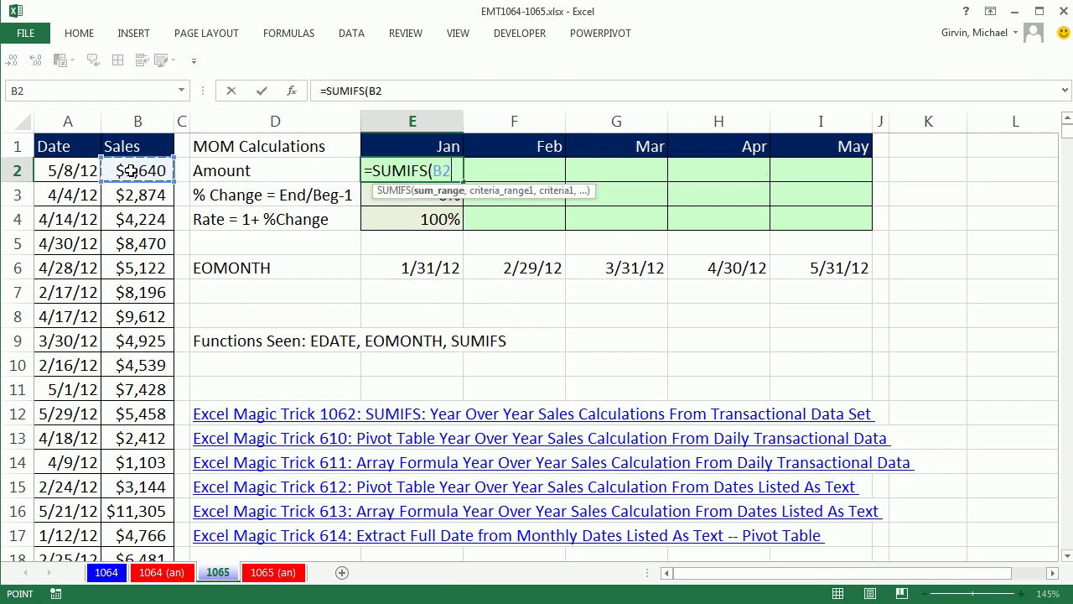
key(ctrl+shift+Down)
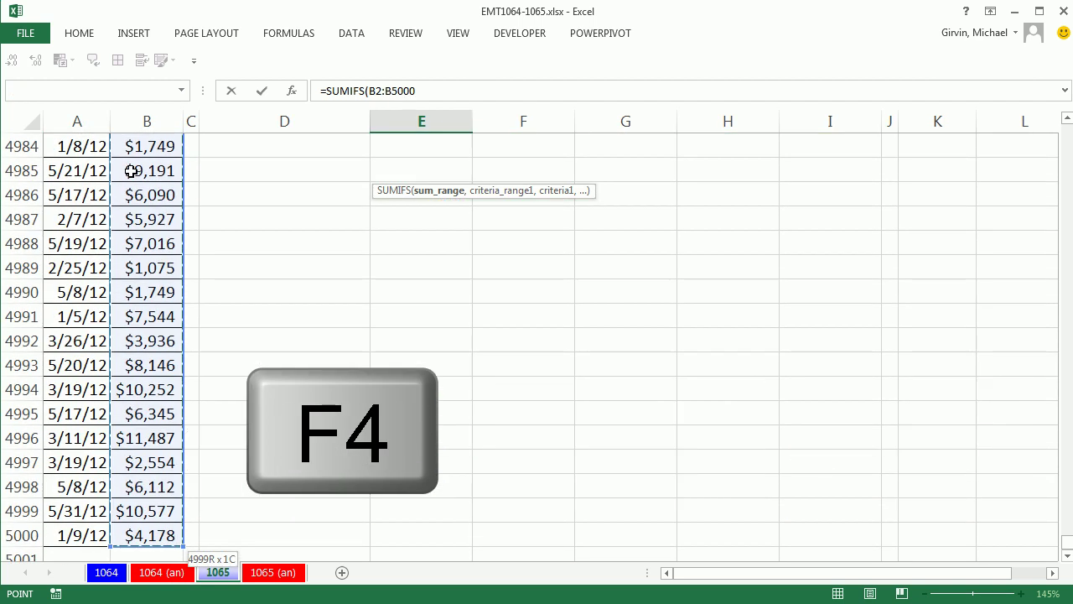
key(F4)
text(,)
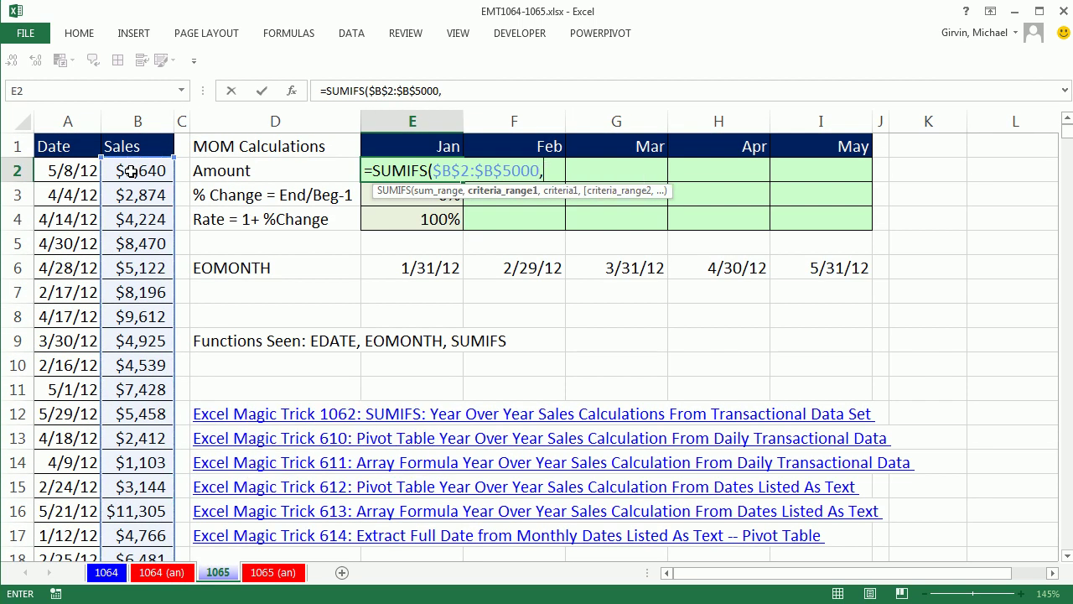
- Add the criteria range $A$2:$A$5000 with the criterion ">="&E1 to the SUMIFS formula and highlight the criterion's operators
click(48, 170)
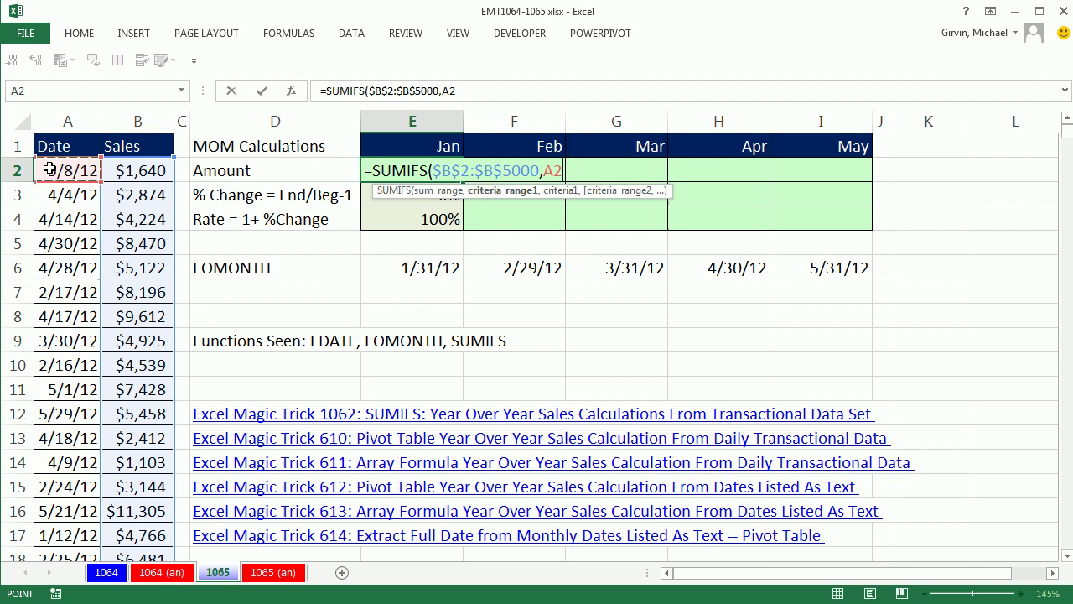
key(ctrl+shift+Down)
key(F4)
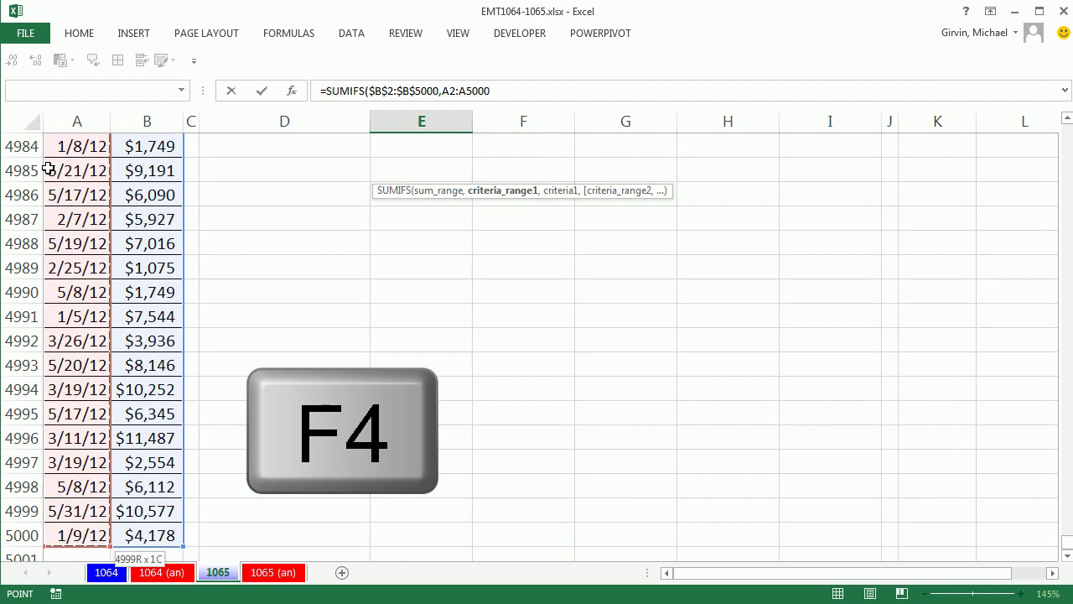
text(,)
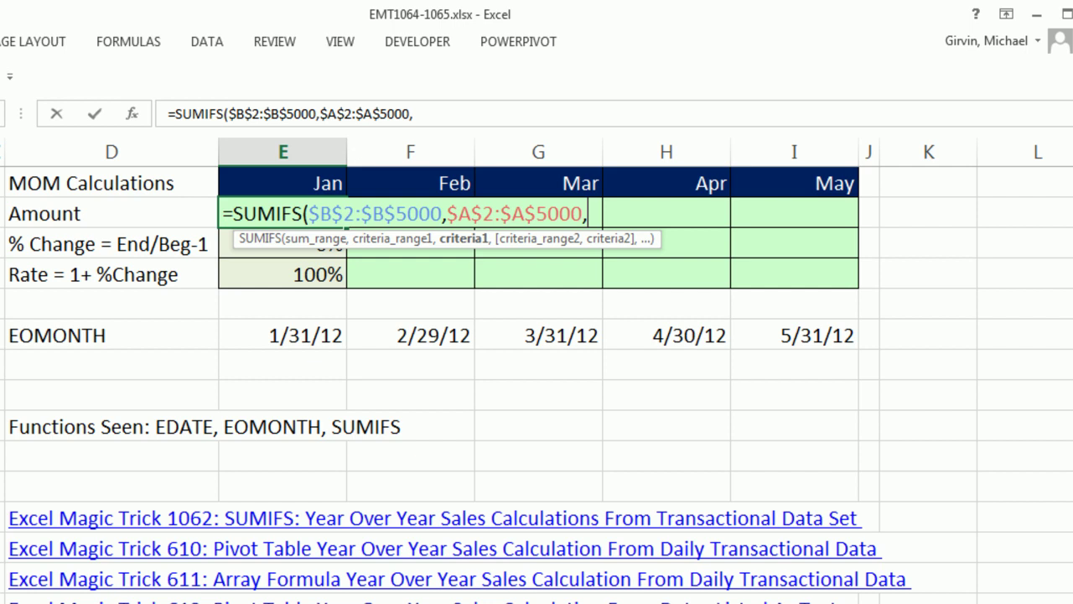
text(">="&)
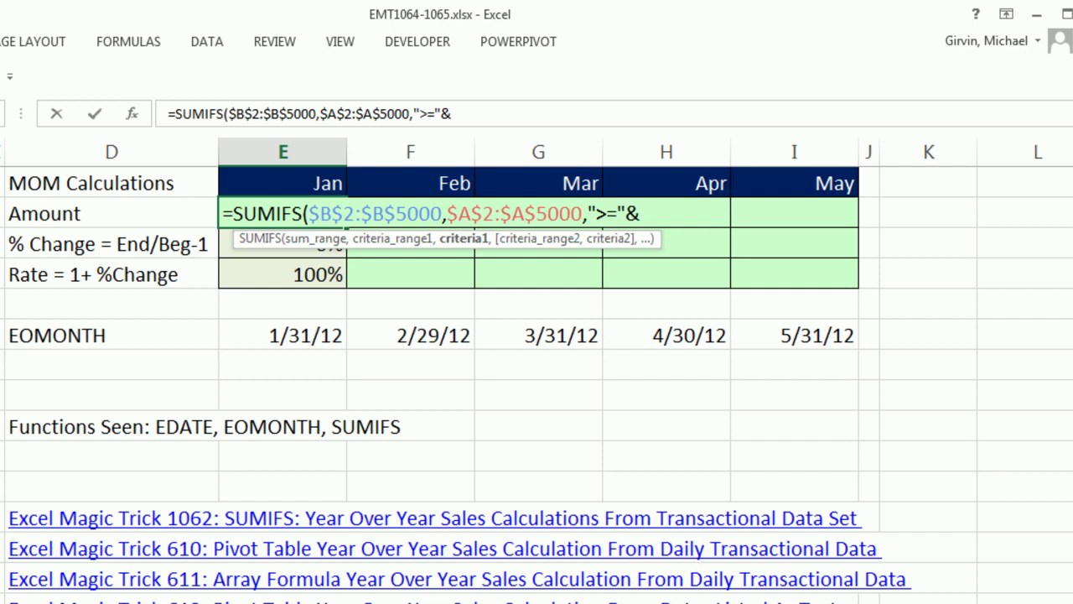
click(306, 179)
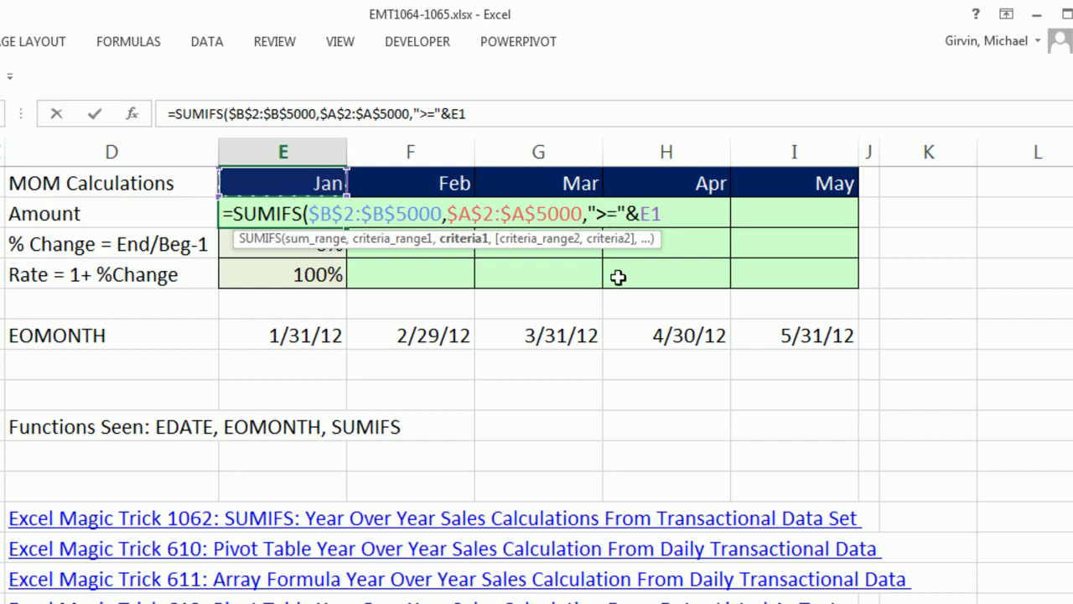
double_click(632, 214)
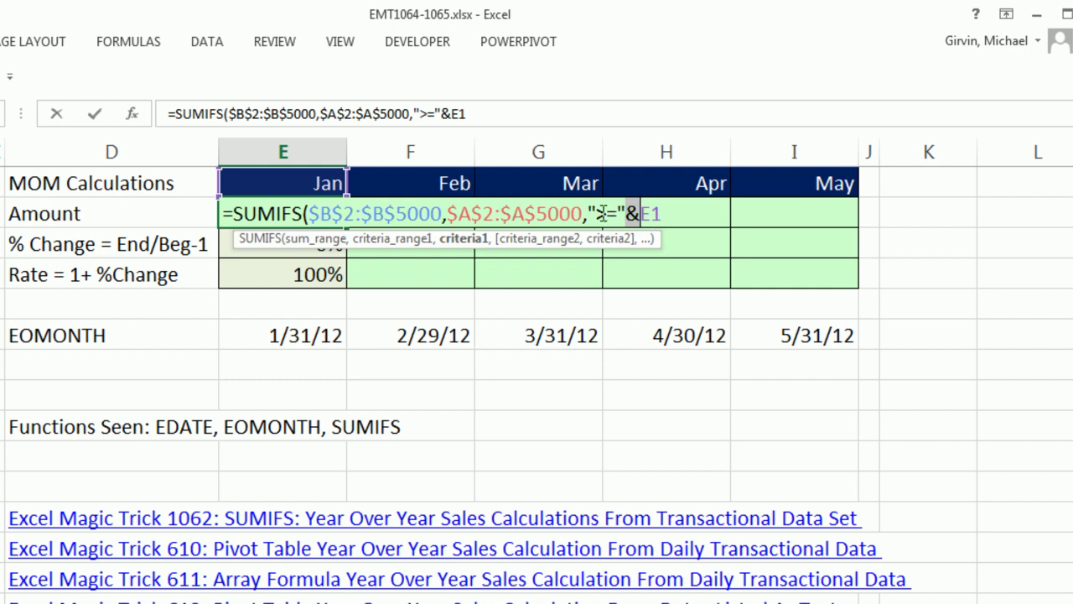
drag(596, 215, 618, 215)
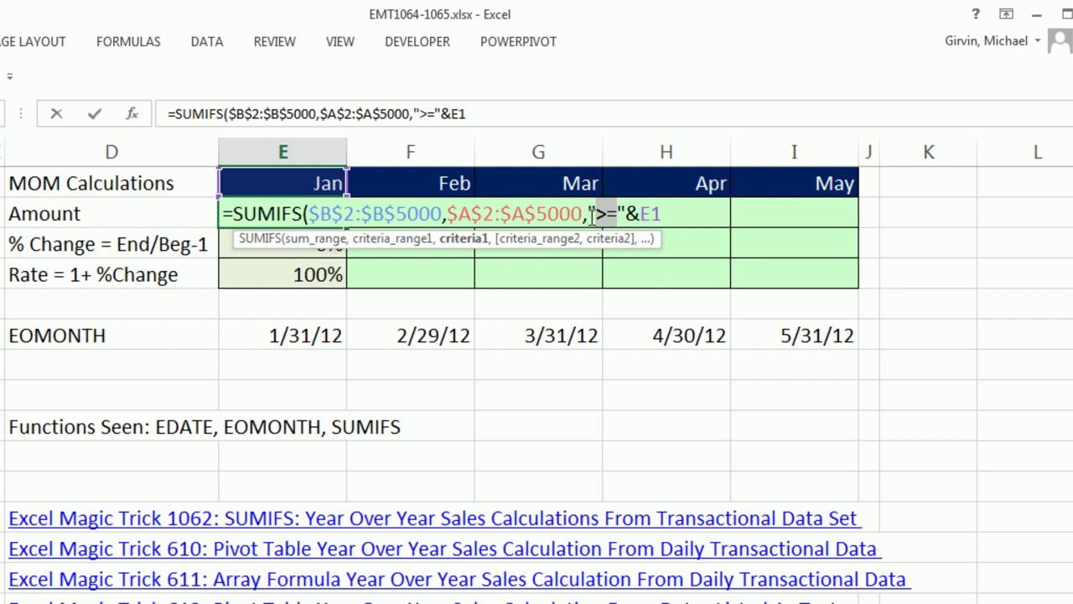
click(689, 212)
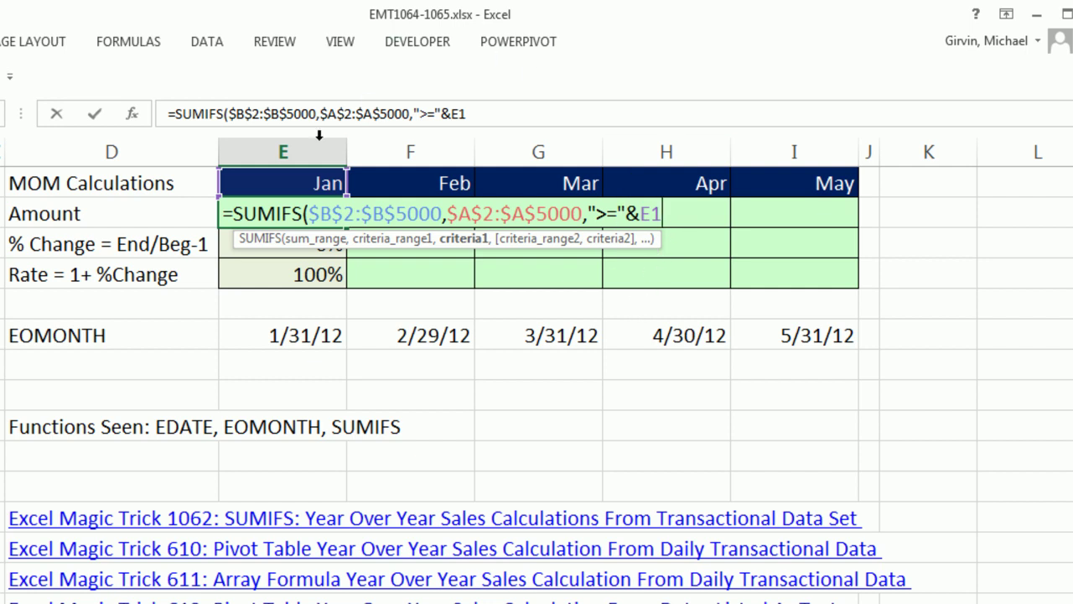
- Add $A$2:$A$5000 as the second criteria range and begin its criterion with "<="&
text(,)
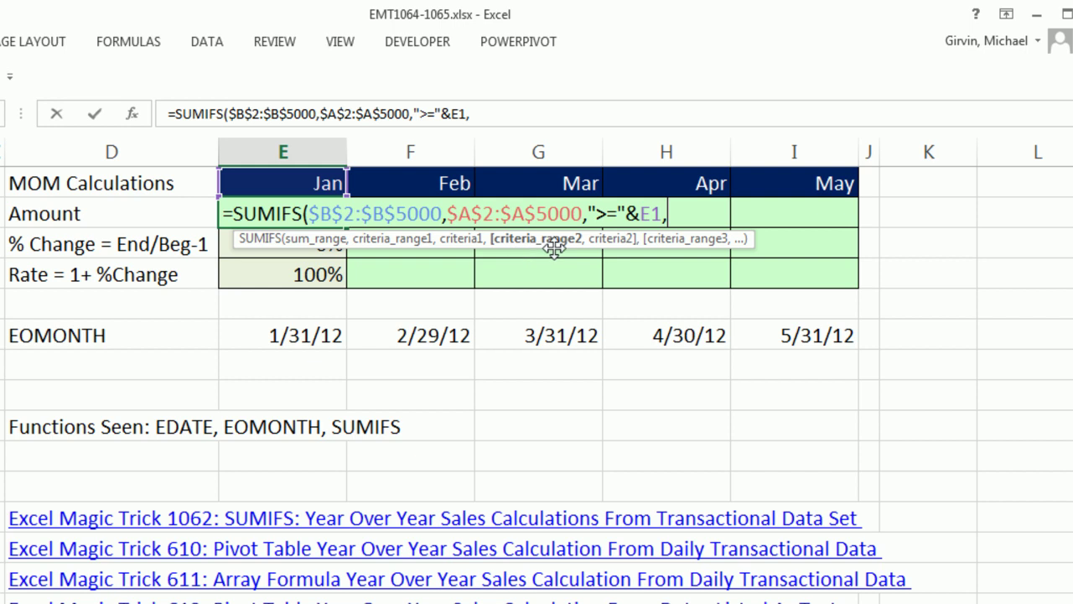
text(A2)
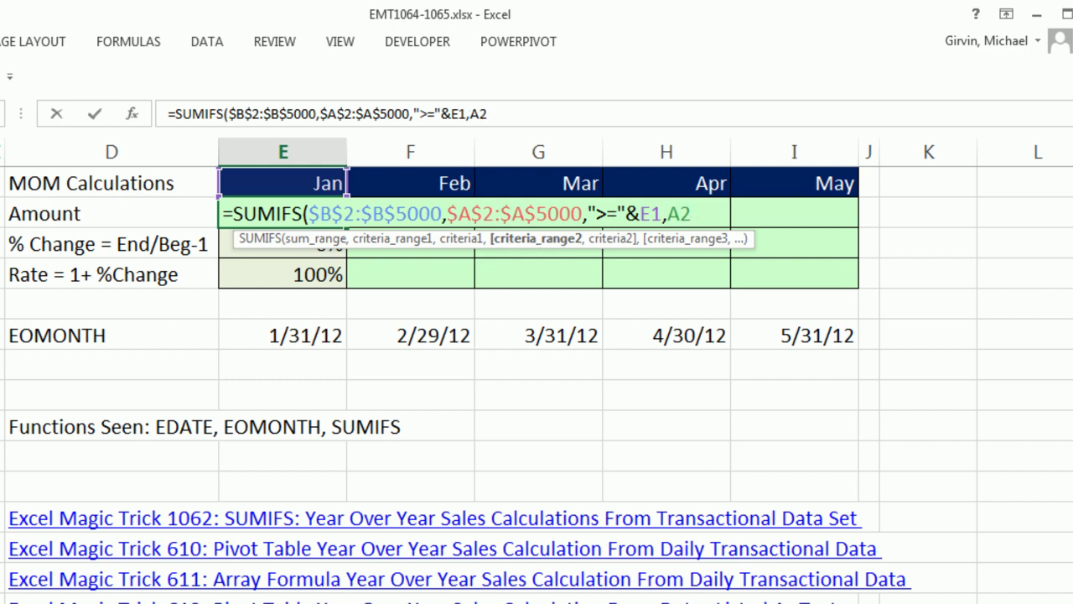
key(ctrl+shift+Down)
key(F4)
key(ctrl+BackSpace)
text(,)
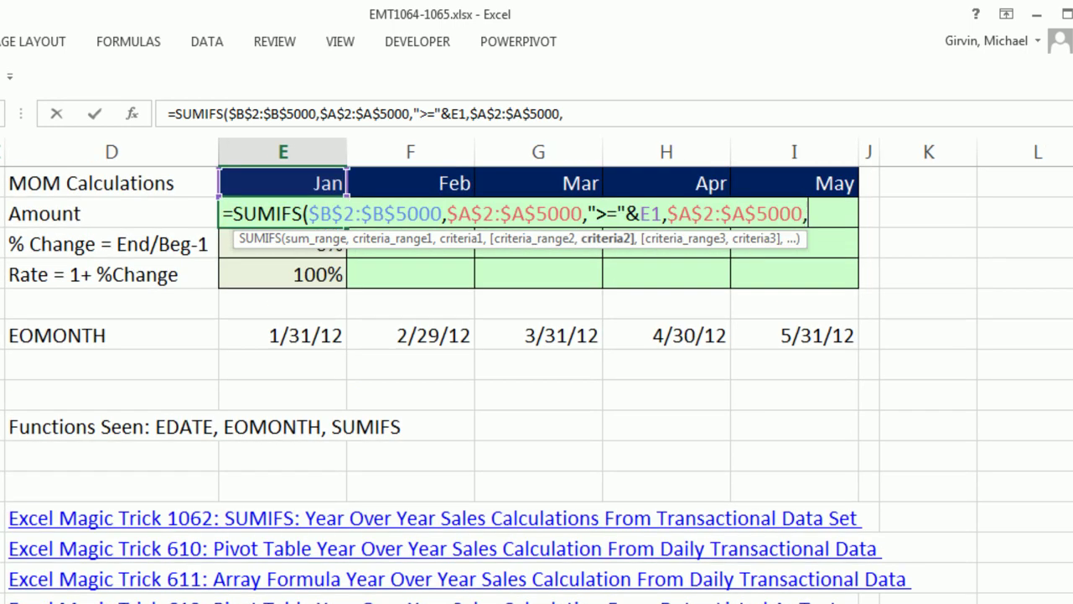
text("<="&)
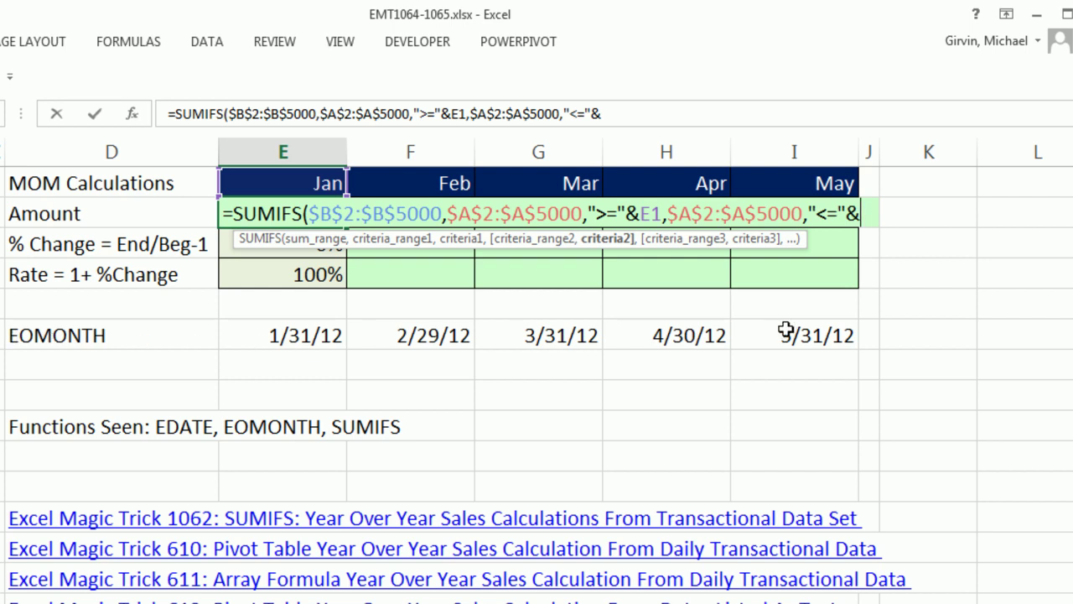
click(283, 335)
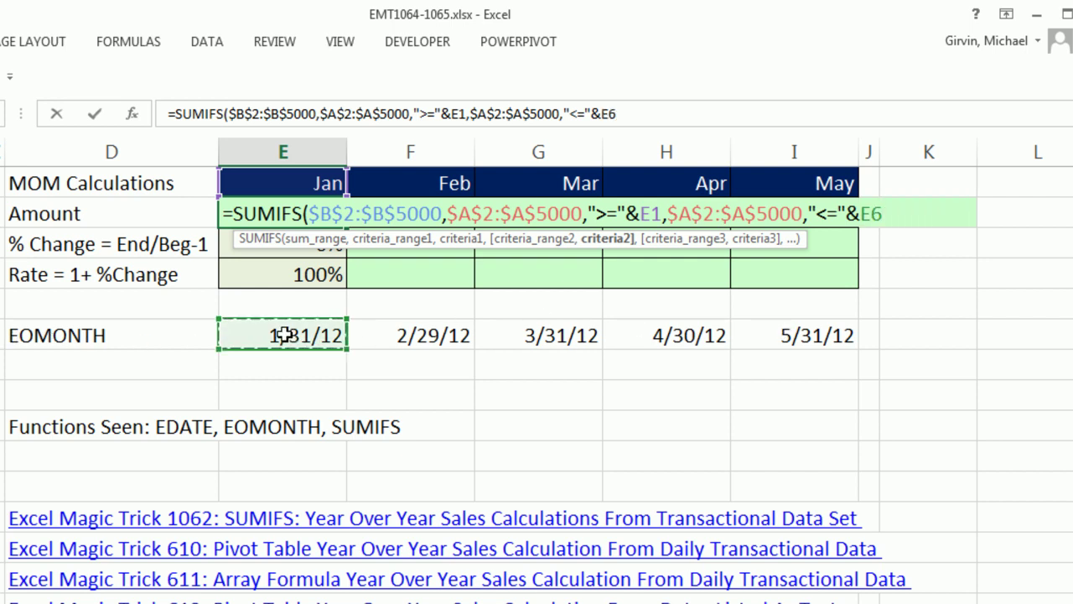
key(BackSpace)
key(BackSpace)
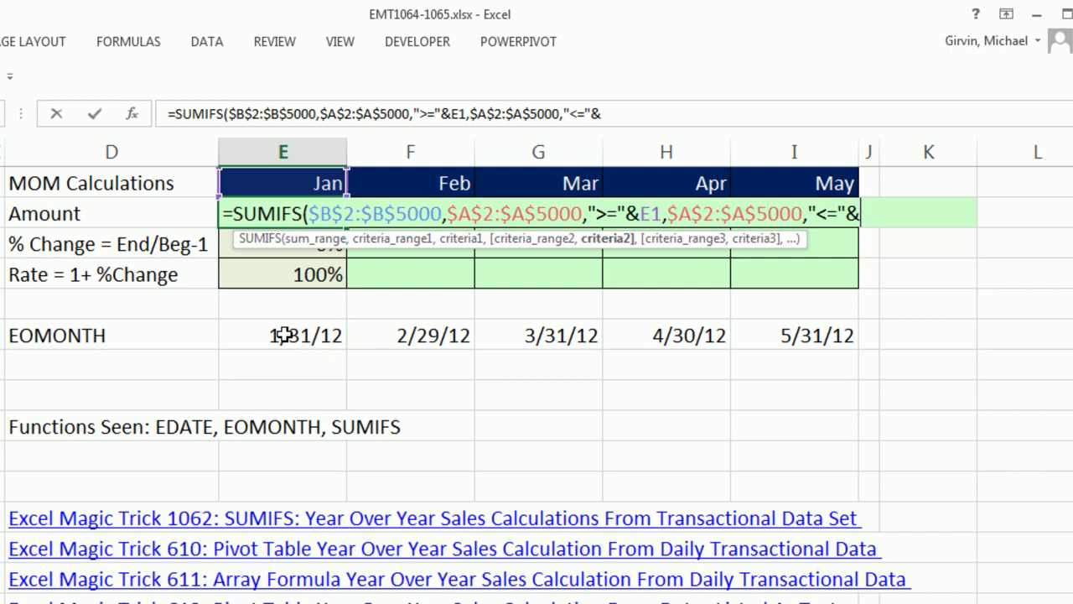
- Complete the second criterion with EOMONTH(E1,0), close the SUMIFS function and enter the formula in E2
text(eo)
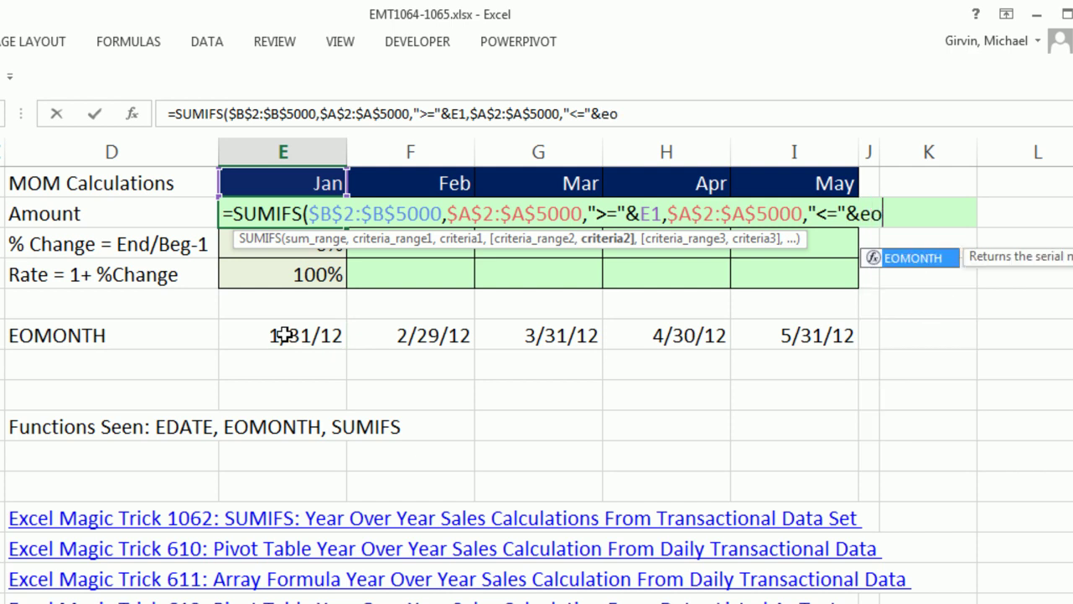
key(Tab)
click(296, 183)
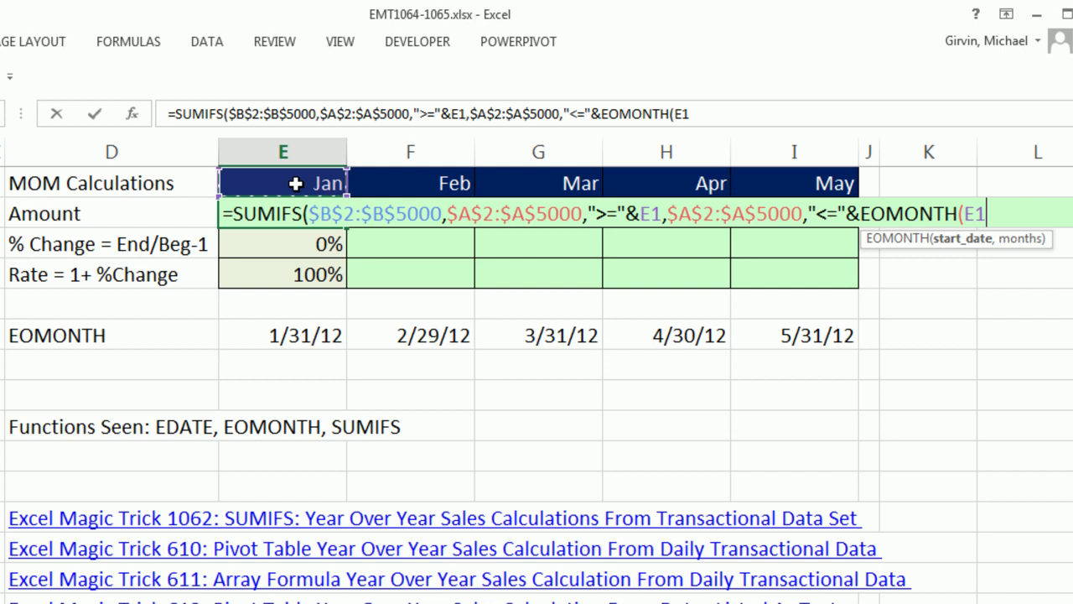
text(,)
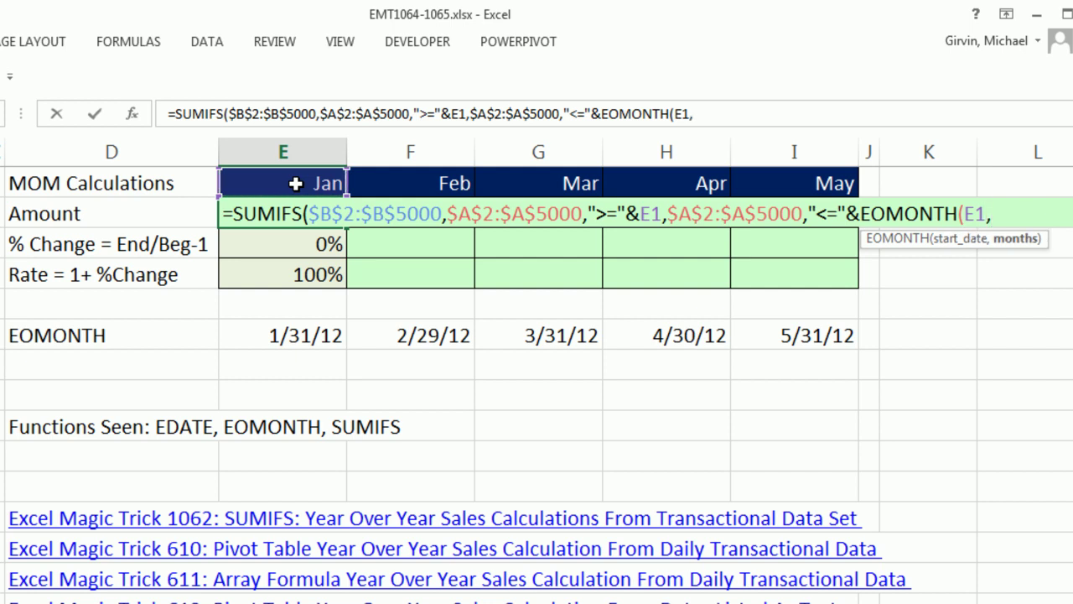
text(0))
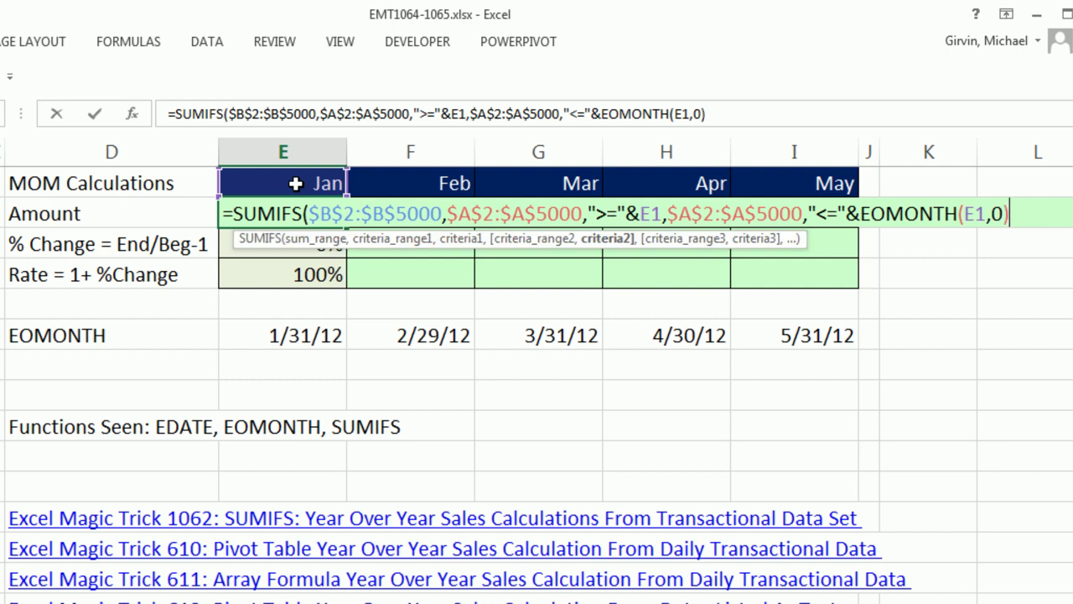
text())
key(ctrl+Return)
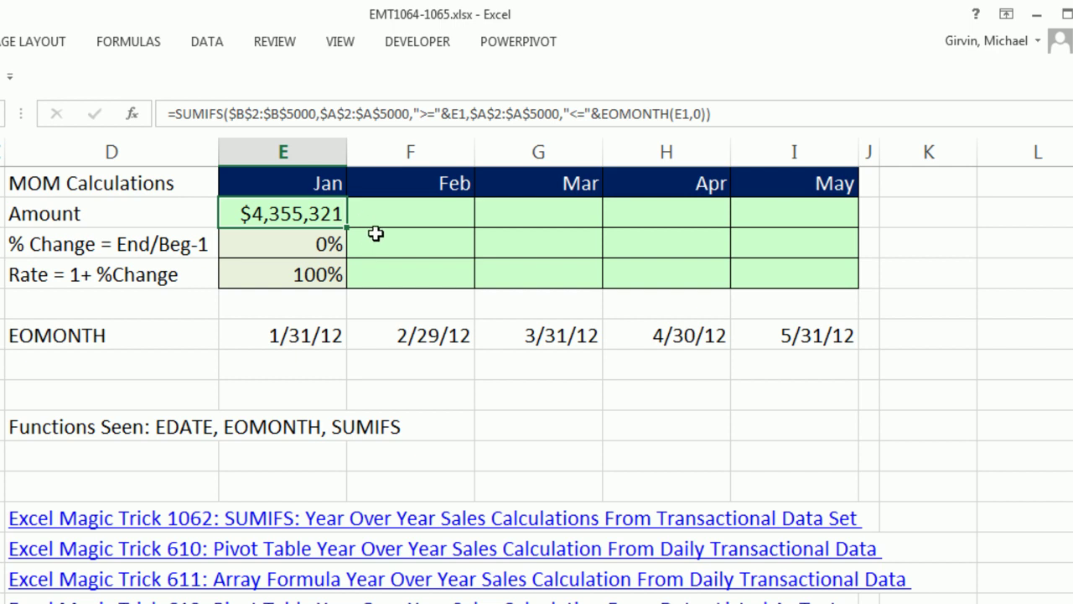
- Copy the SUMIFS formula from E2 across to I2 and check the cell references in I2
drag(355, 224, 824, 238)
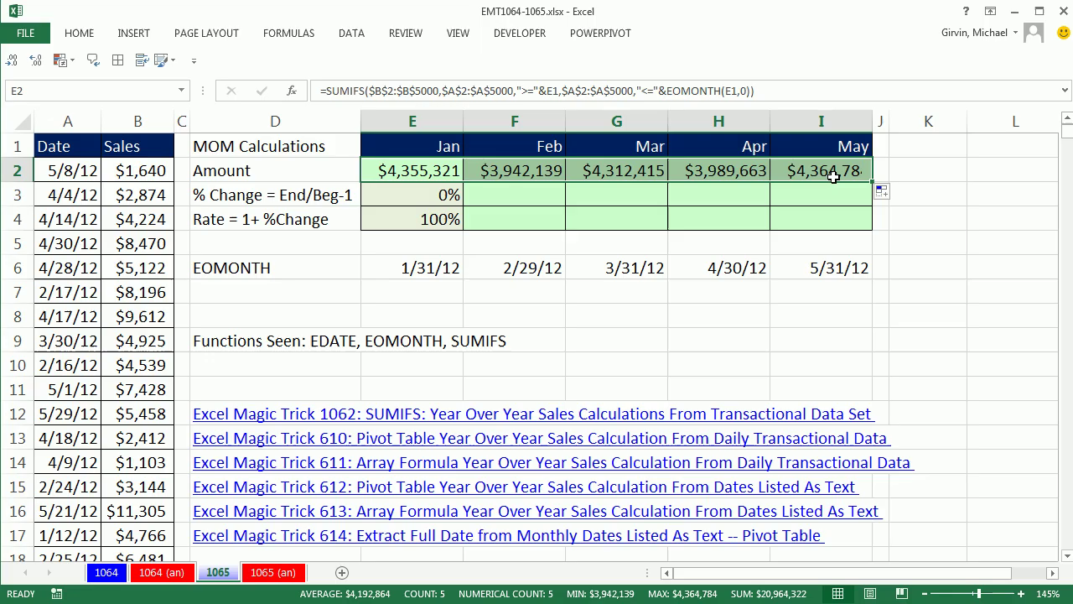
click(830, 176)
key(F2)
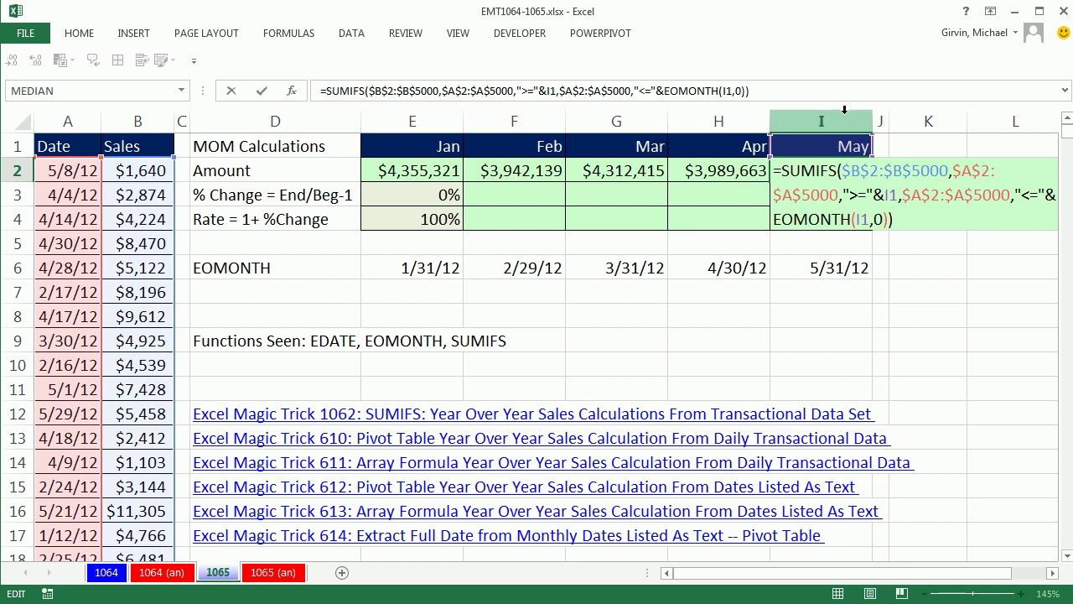
key(ctrl+Return)
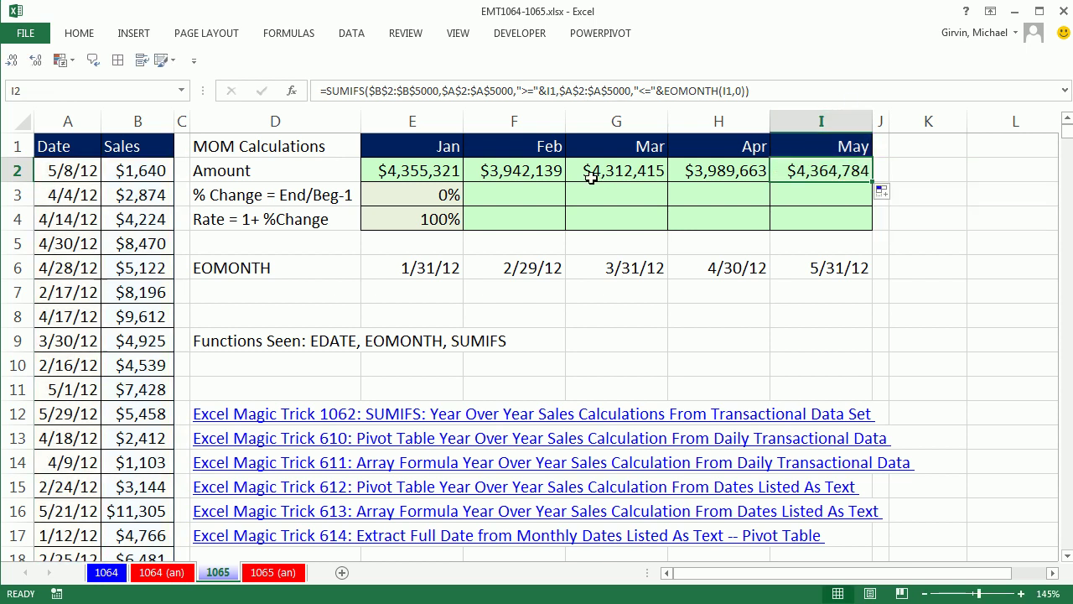
- Enter the formula =F2/E2-1 in F3 to calculate February's percentage change from January
click(530, 195)
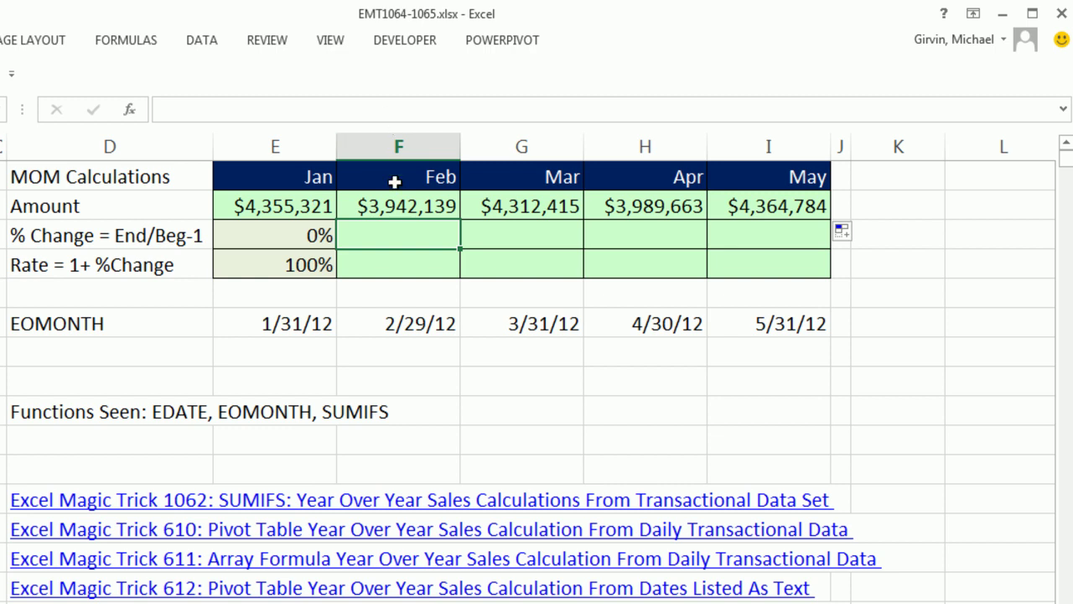
text(=)
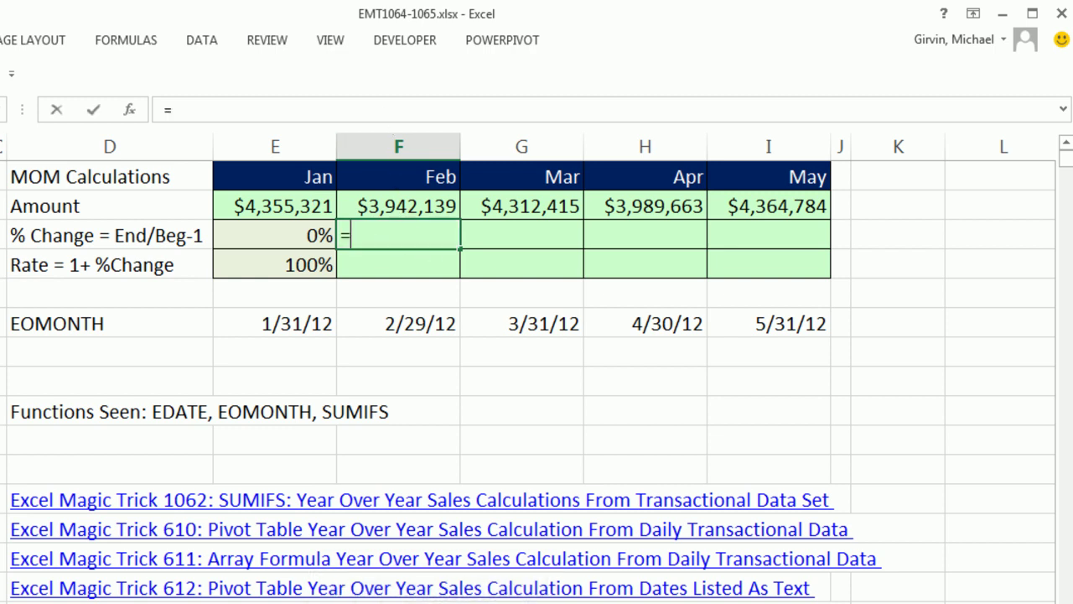
key(Up)
text(/)
key(Up)
key(Left)
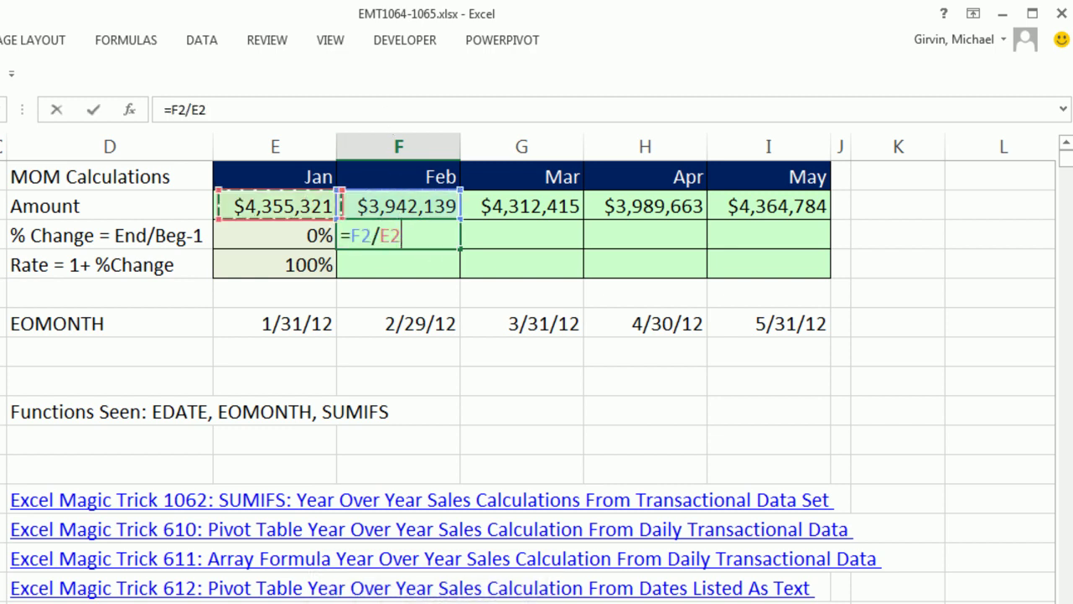
text(-1)
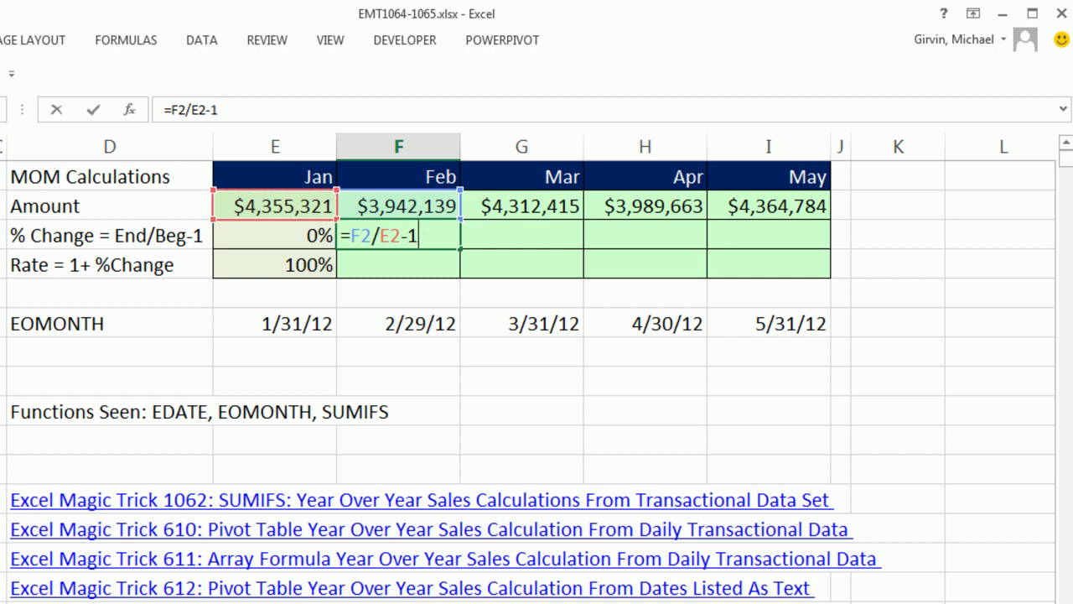
key(ctrl+Return)
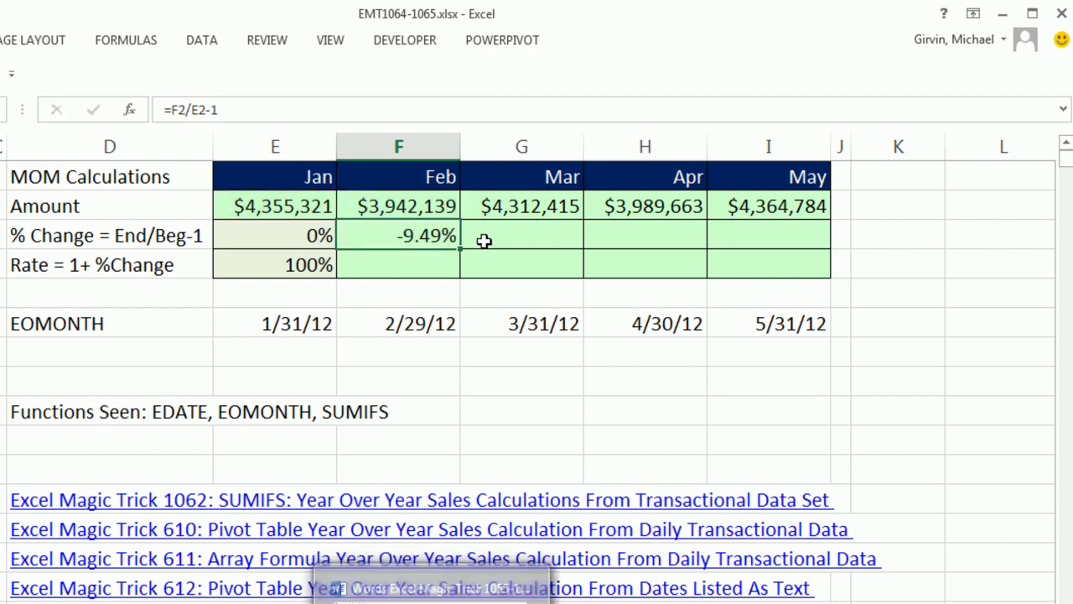
- Copy the percentage change formula from F3 across to I3 and check the cell references in I3
drag(460, 248, 813, 260)
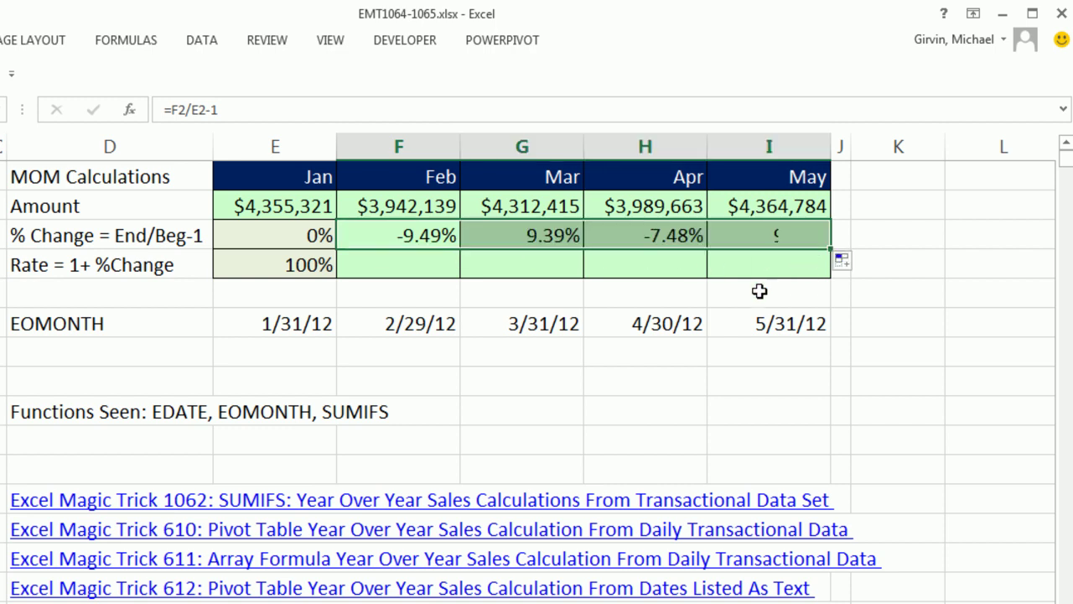
click(557, 237)
double_click(759, 236)
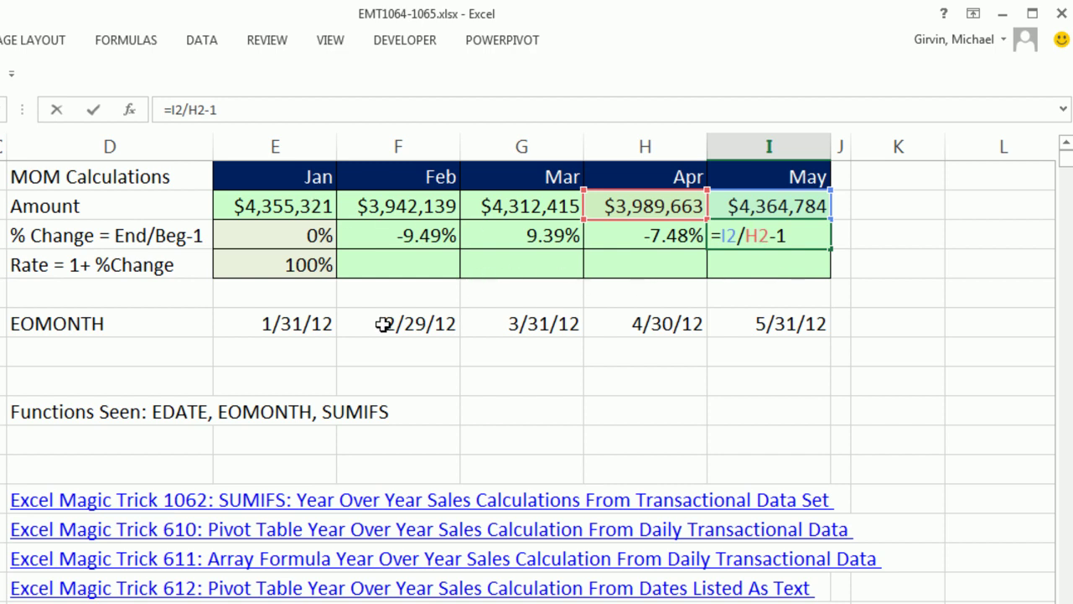
key(ctrl+Return)
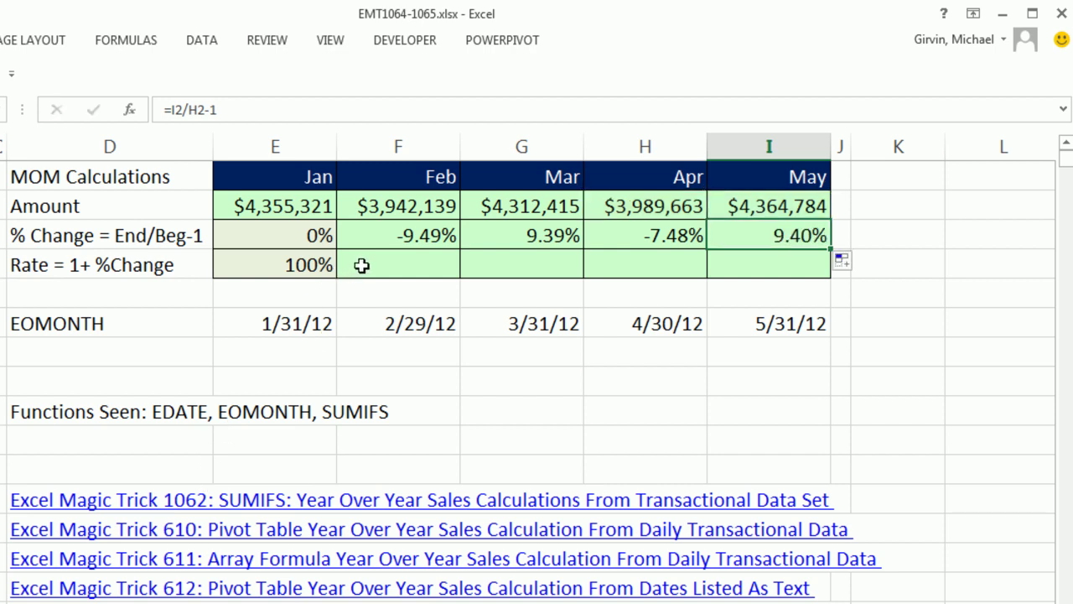
- Enter =1+F3 in F4 for the rate, and copy it across to I4, checking the copied formulas
click(361, 265)
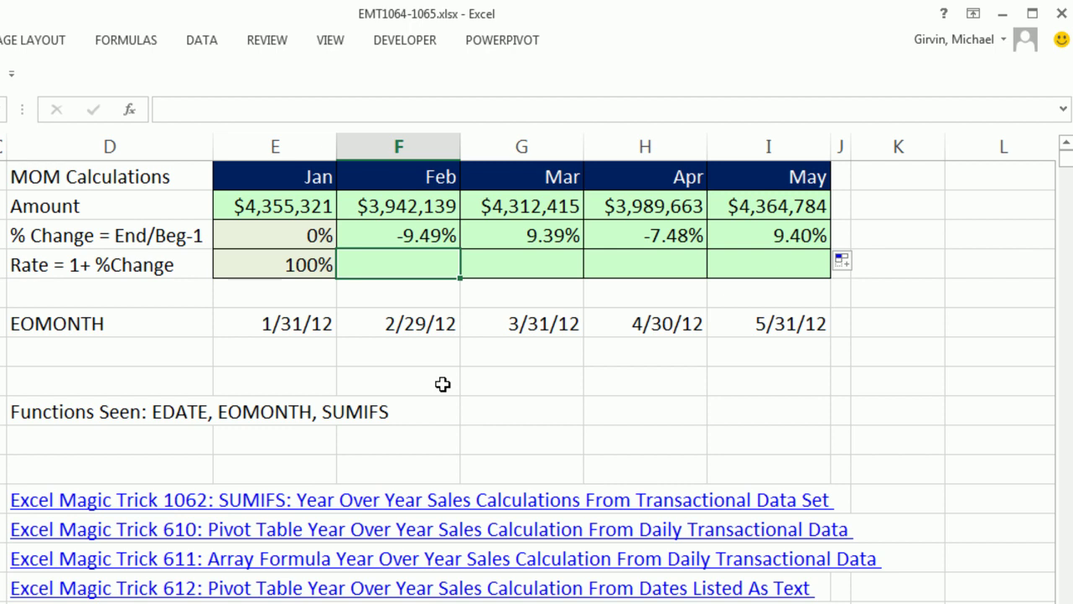
text(=1+)
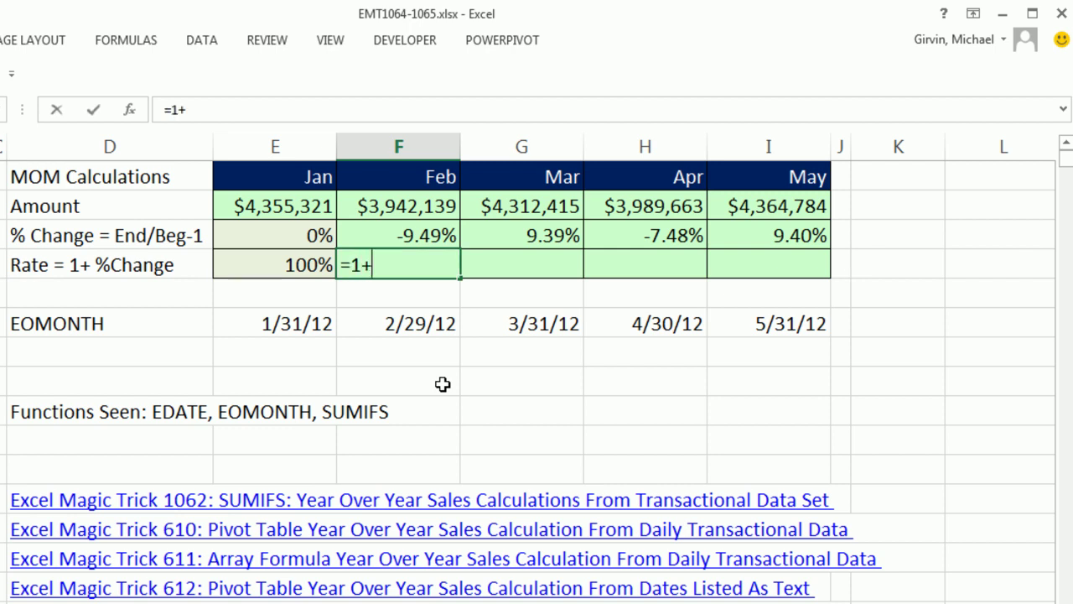
key(Up)
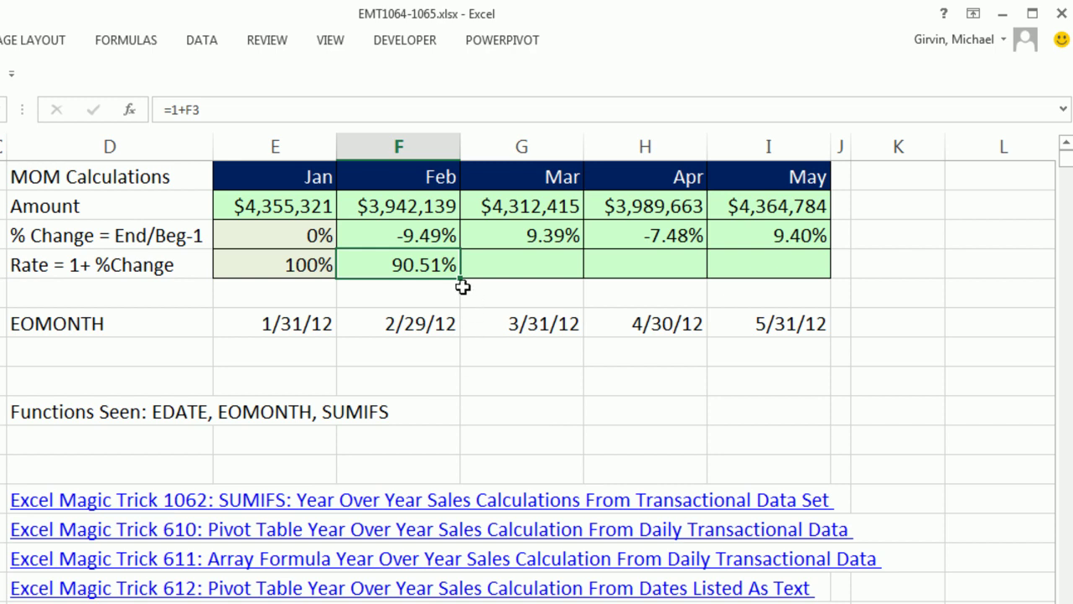
drag(461, 282, 808, 283)
click(539, 256)
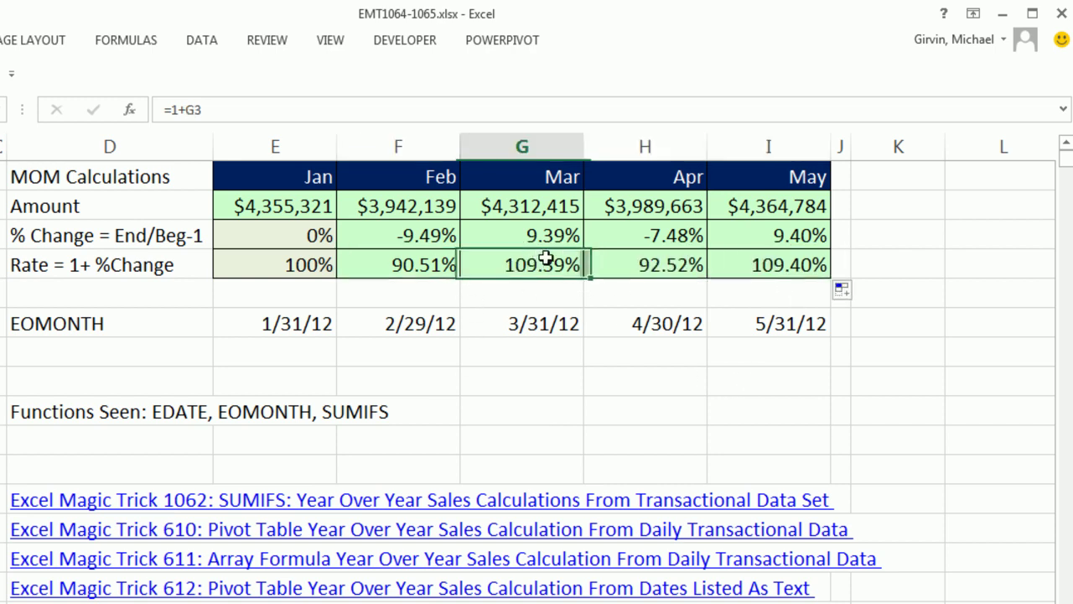
click(800, 269)
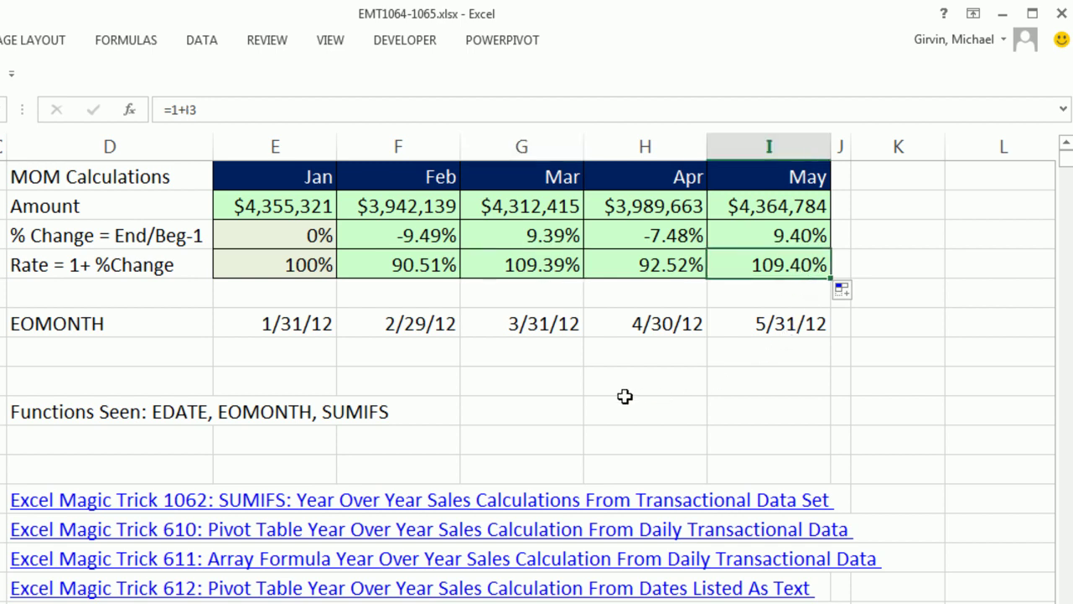
- Open the January amount's SUMIFS formula in E2 to review its arguments
double_click(298, 209)
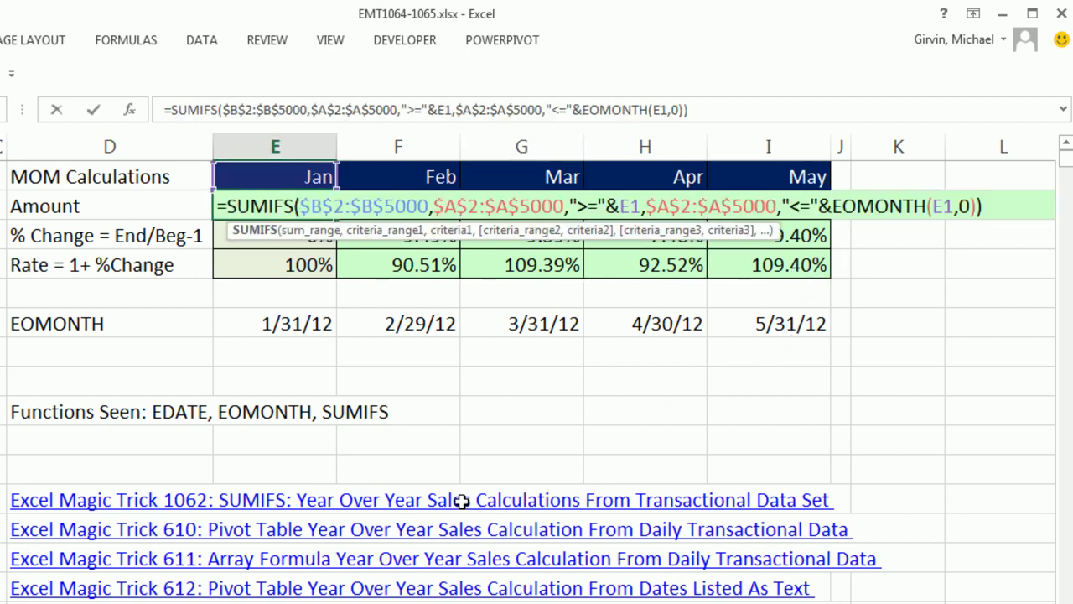